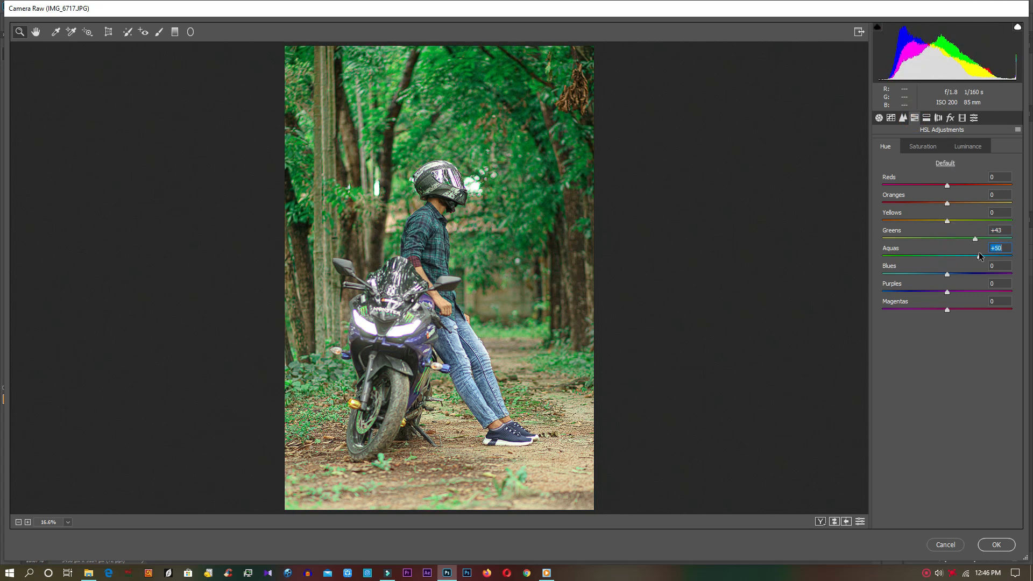
Step: Set the Oranges saturation to -12 and raise the Blues saturation in the HSL adjustments
click(921, 148)
drag(947, 203, 931, 204)
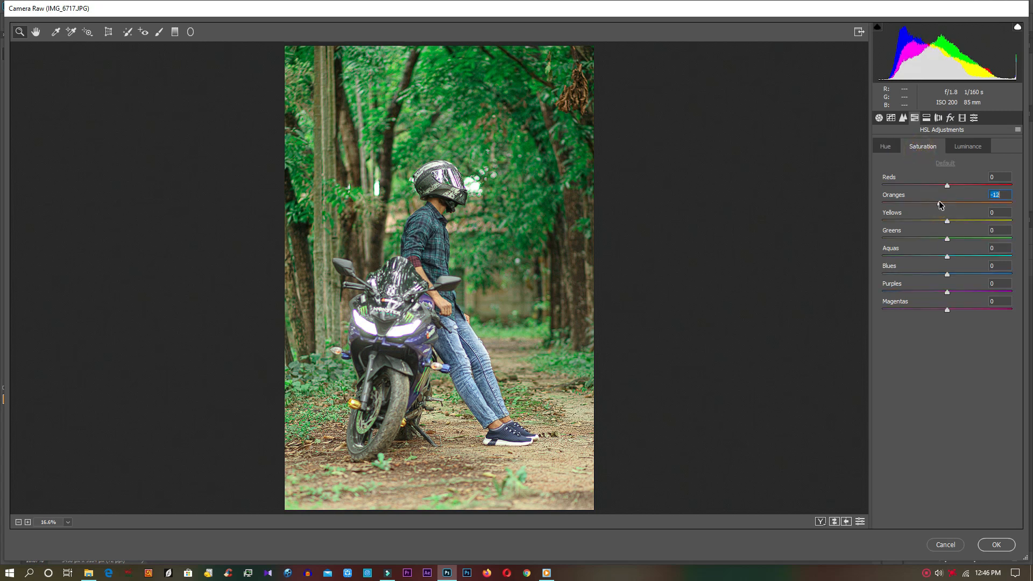
drag(949, 275, 962, 274)
Step: Add a midpoint to the RGB tone curve at input 126, output 136, lift its black point, and apply the Camera Raw filter
click(892, 118)
drag(949, 262, 945, 260)
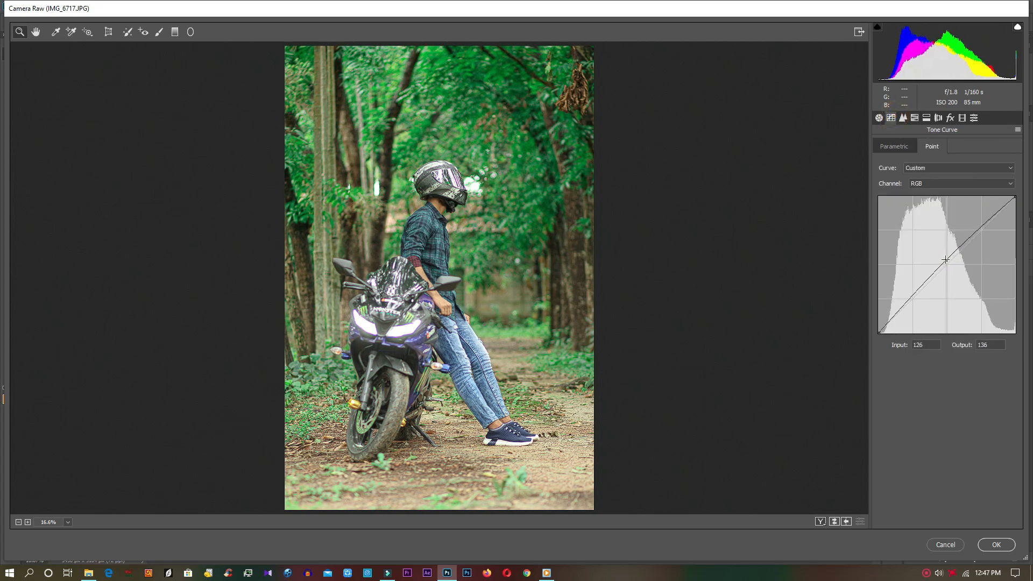
click(879, 332)
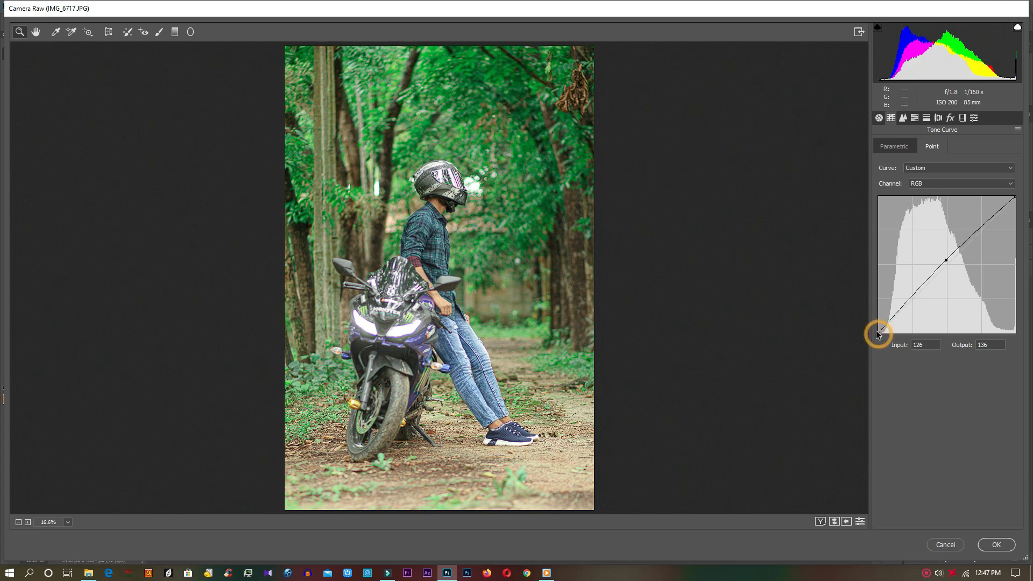
mouse_move(880, 333)
mouse_down()
mouse_move(875, 314)
mouse_move(878, 324)
mouse_up()
click(988, 547)
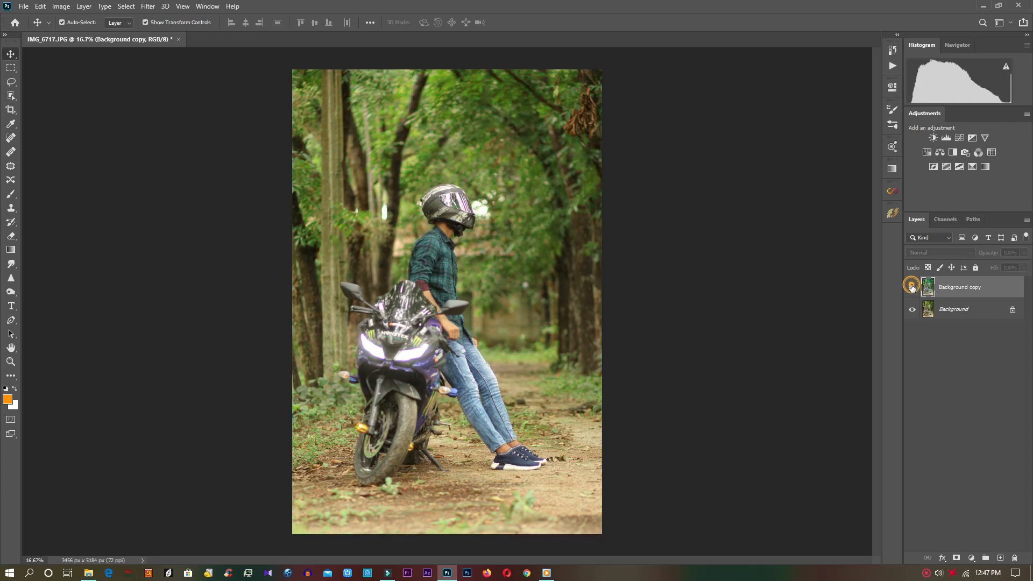
Step: Apply the Color Efex Pro 4 Cross Processing filter to the Background copy layer with method T04 and an adjusted strength
click(148, 6)
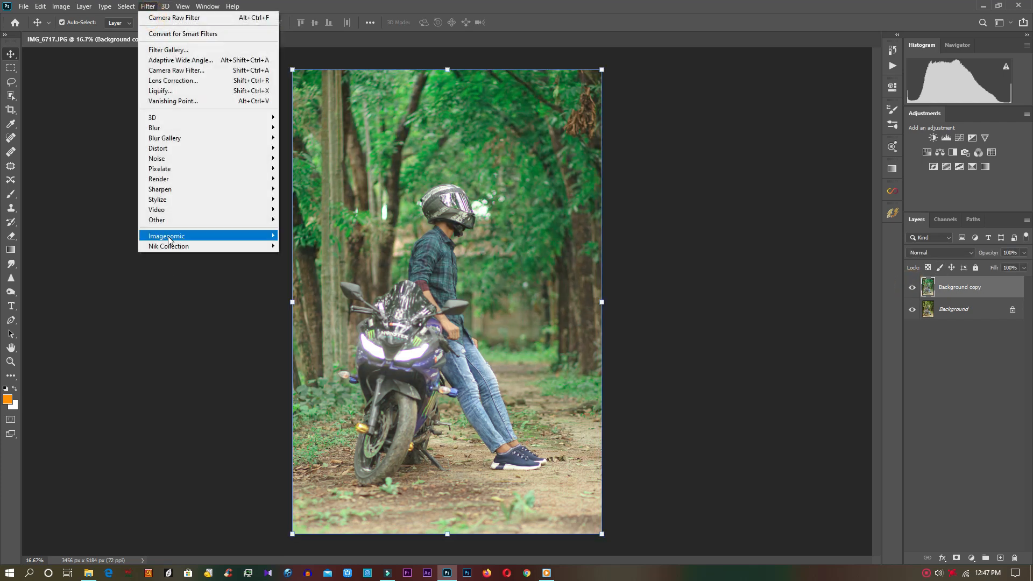
mouse_move(175, 249)
click(311, 256)
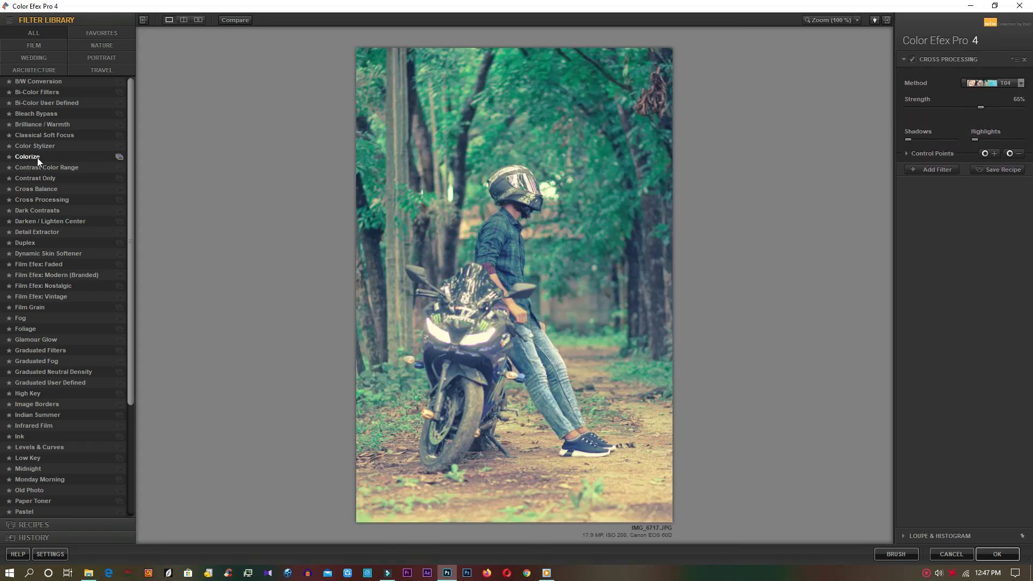
click(1020, 83)
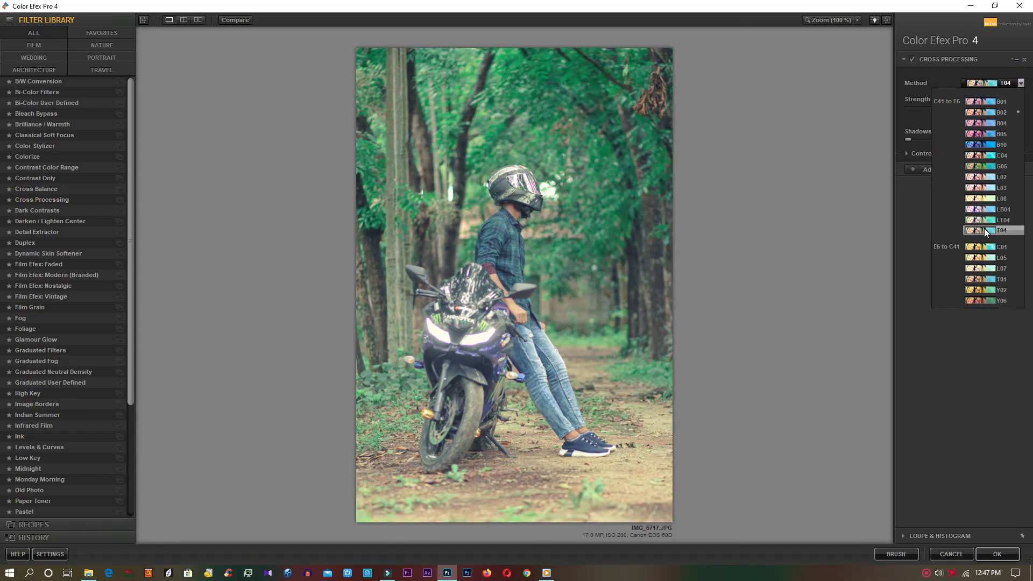
click(985, 230)
drag(912, 141, 902, 142)
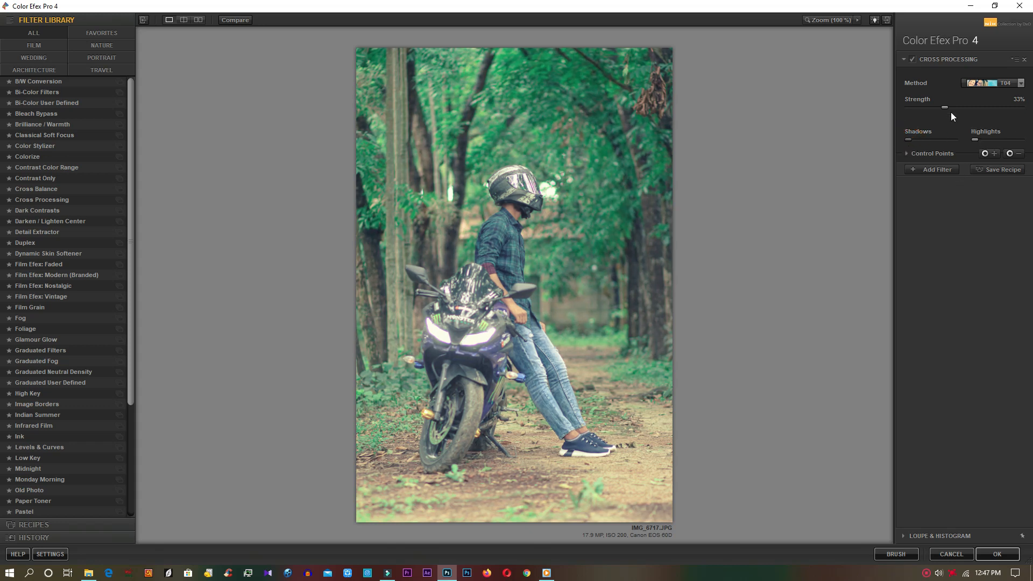
drag(945, 107, 993, 109)
click(997, 554)
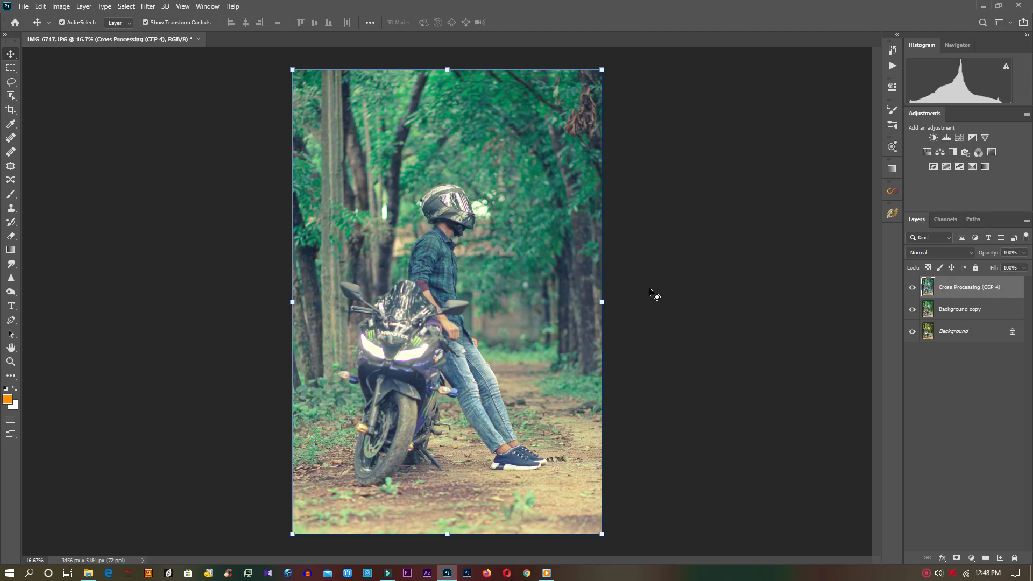
Step: Compare the photo with and without the Cross Processing layer
click(912, 288)
click(912, 288)
click(912, 289)
click(912, 287)
Step: Duplicate the Cross Processing layer and set Blacks to -20 and Texture to +11 for the copy in the Camera Raw filter
drag(937, 290, 1001, 558)
click(149, 6)
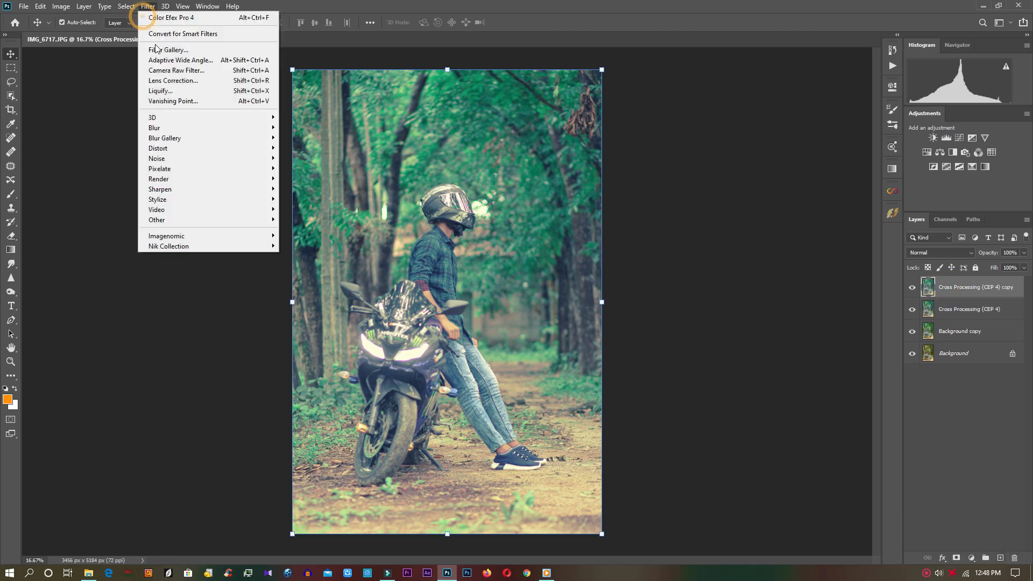
click(170, 71)
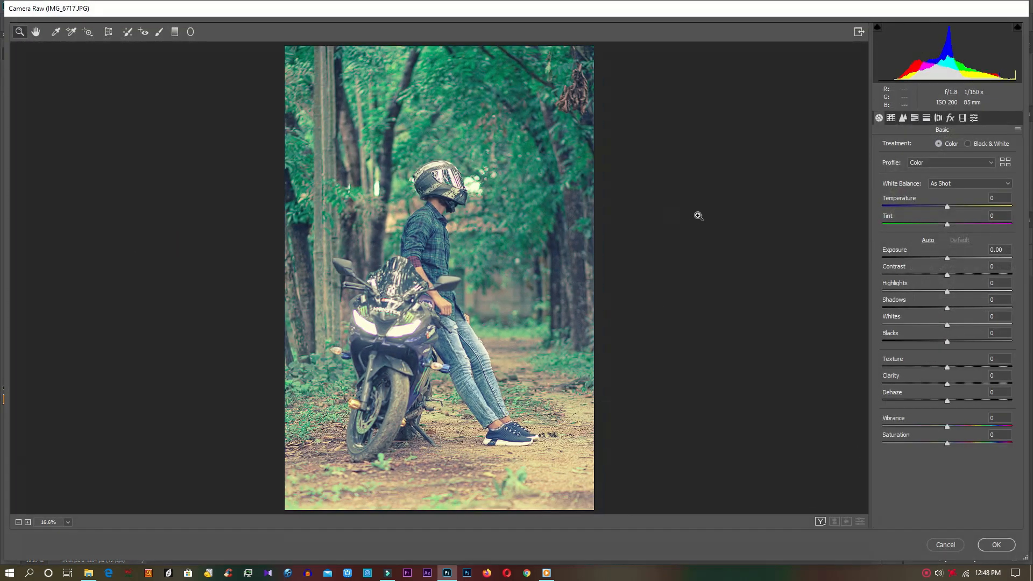
mouse_move(929, 340)
mouse_down()
mouse_move(904, 339)
mouse_move(926, 339)
mouse_move(966, 367)
mouse_move(936, 341)
mouse_up()
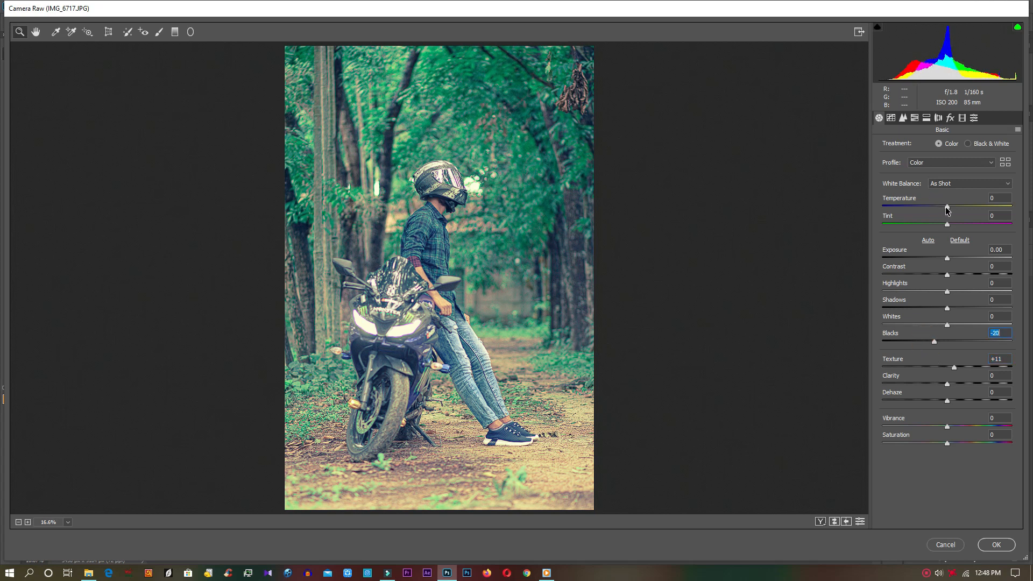
Step: Set the hue of Greens to +83 and of Aquas to +39 in the HSL adjustments
click(915, 118)
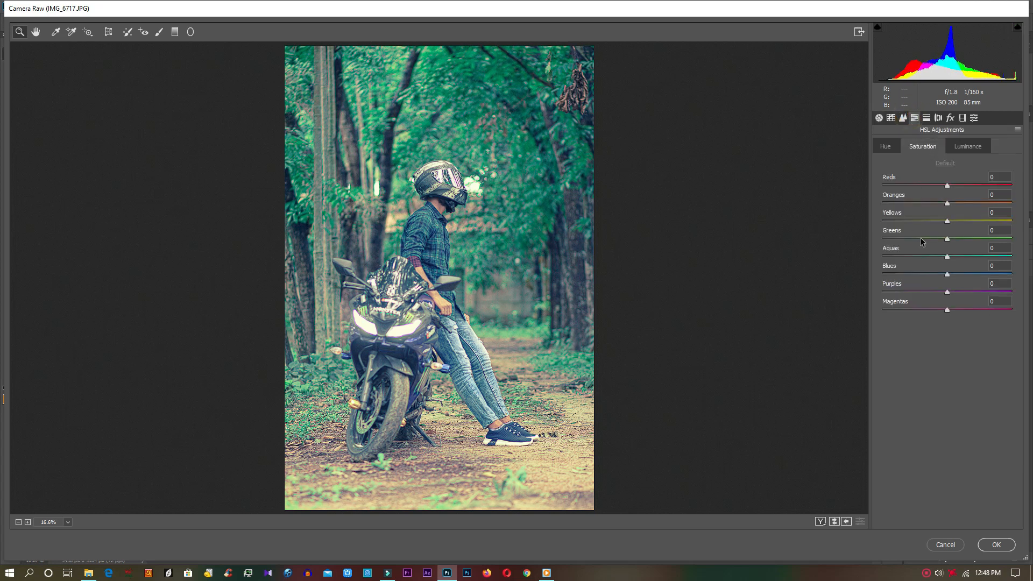
click(885, 146)
drag(951, 241, 982, 251)
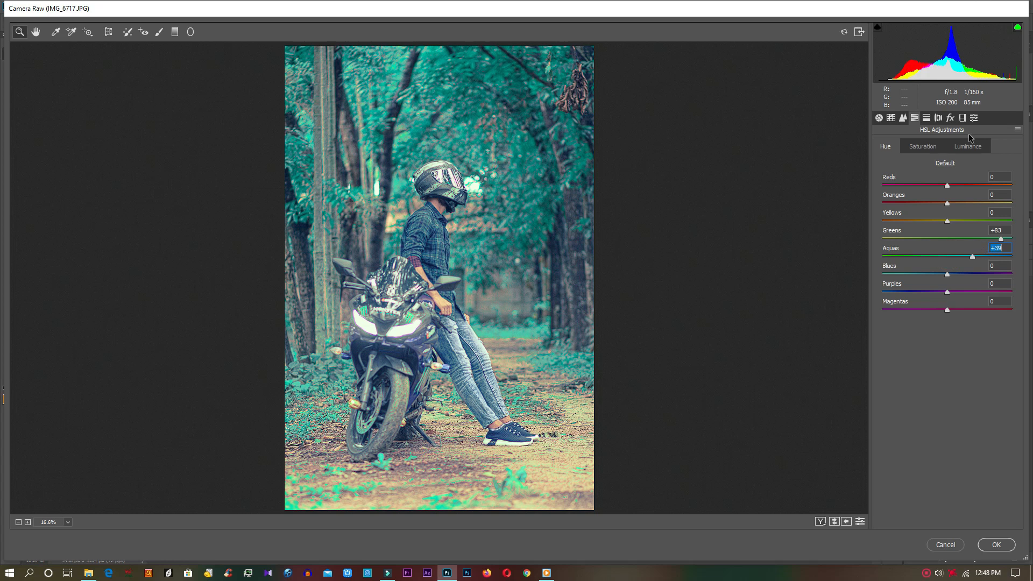
Step: Calibrate the Blue Primary to hue -24 and saturation +51, and the Green Primary saturation to +62
click(962, 118)
drag(976, 338, 932, 322)
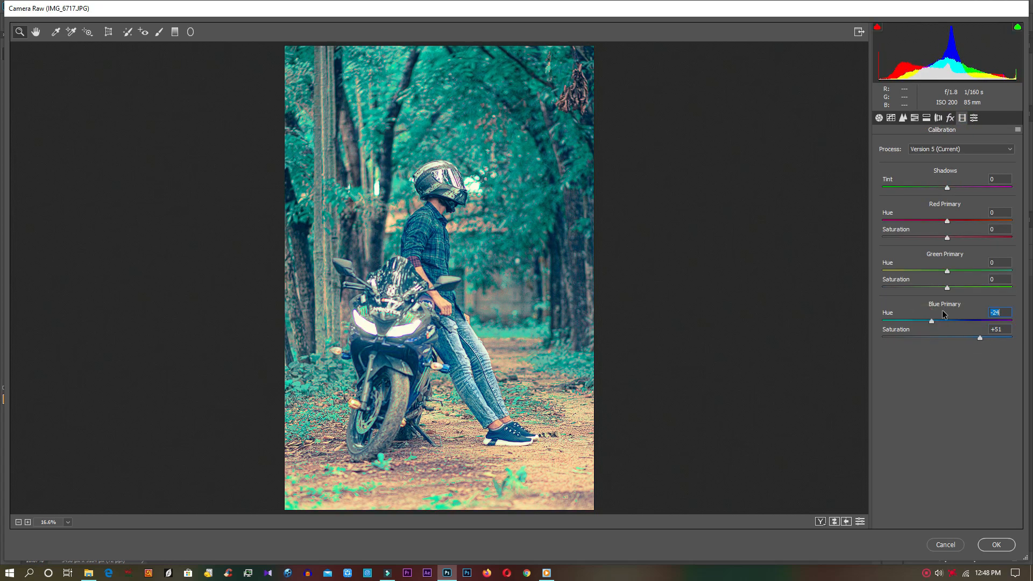
drag(959, 287, 983, 286)
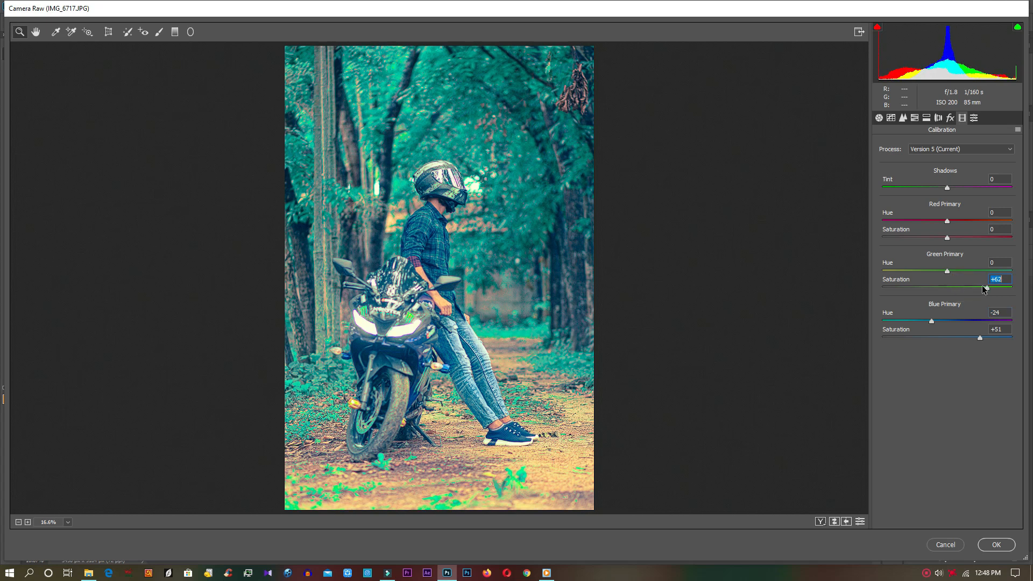
Step: Set the Oranges saturation to -10 and the Blues saturation to +21, and apply the Camera Raw filter
click(914, 117)
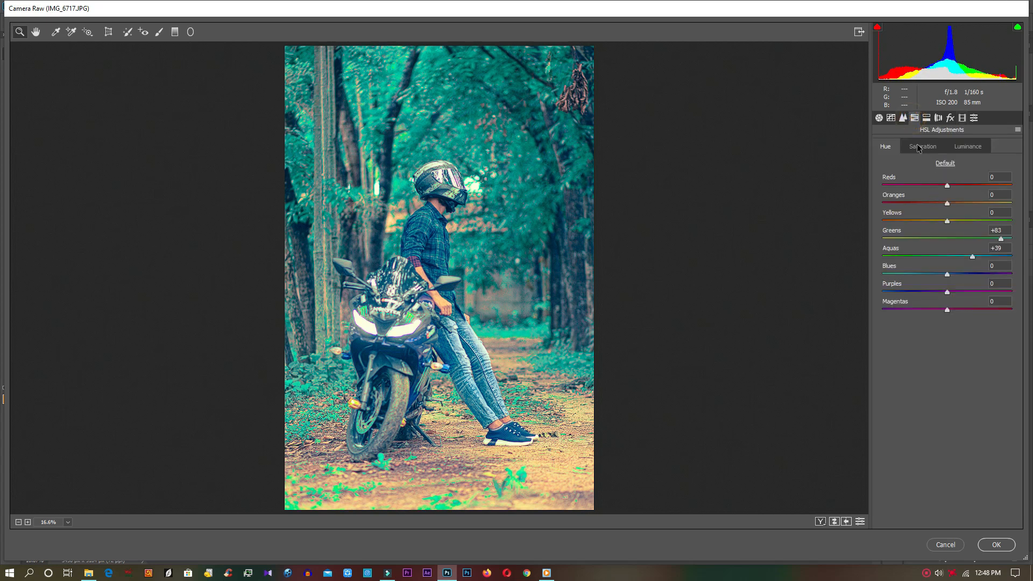
click(918, 148)
click(941, 204)
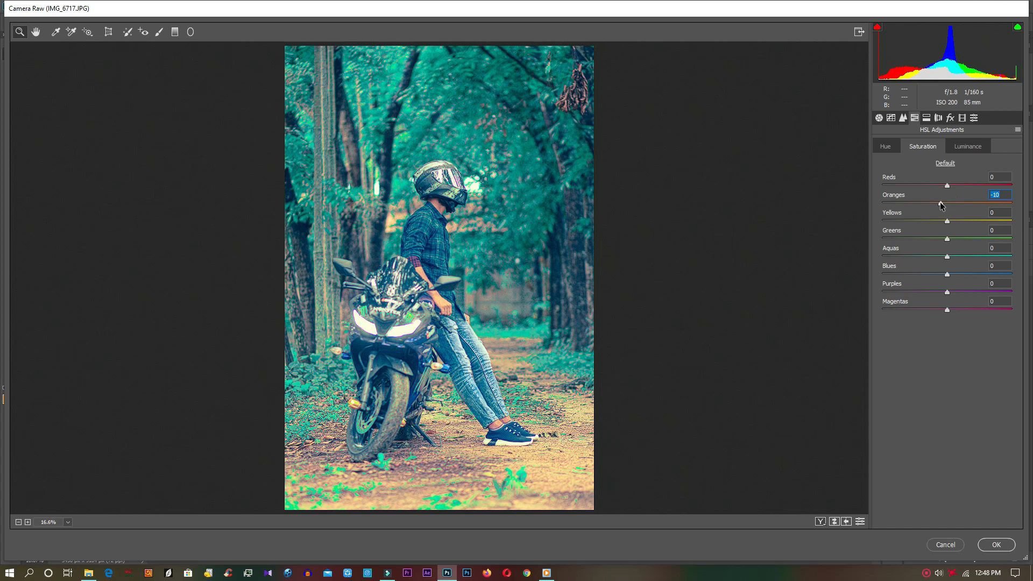
drag(967, 270, 960, 272)
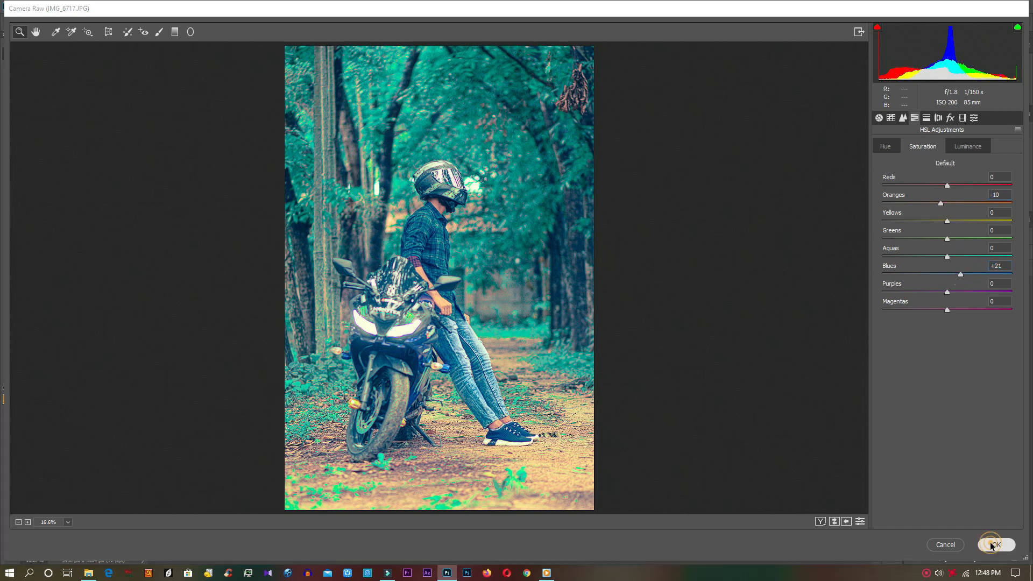
click(992, 545)
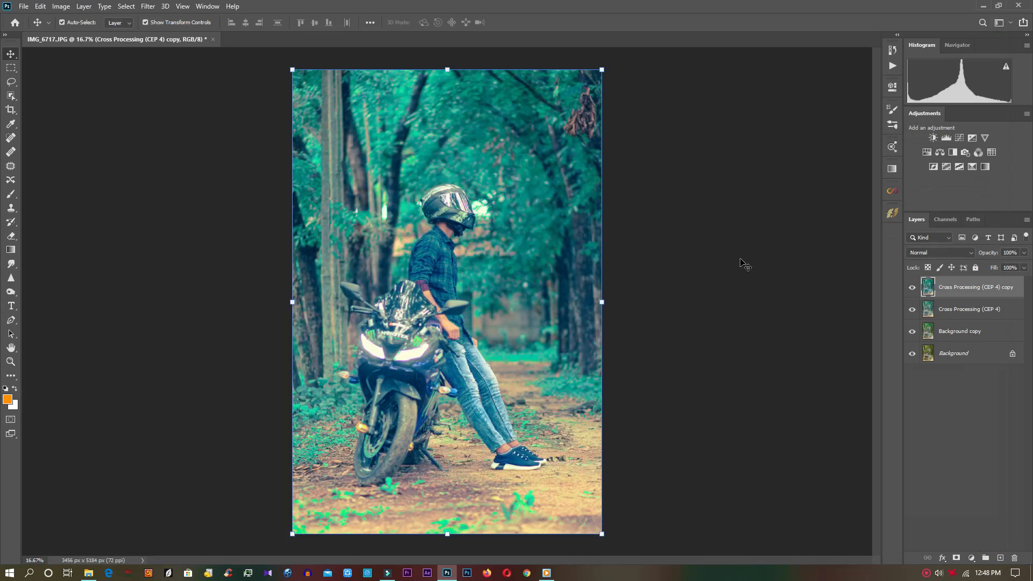
Step: Compare the photo with and without the newly graded Cross Processing copy layer
click(912, 288)
click(912, 288)
click(912, 287)
click(912, 288)
Step: Add a new layer filled with 50% Gray and set its blend mode to Vivid Light
click(999, 559)
click(41, 6)
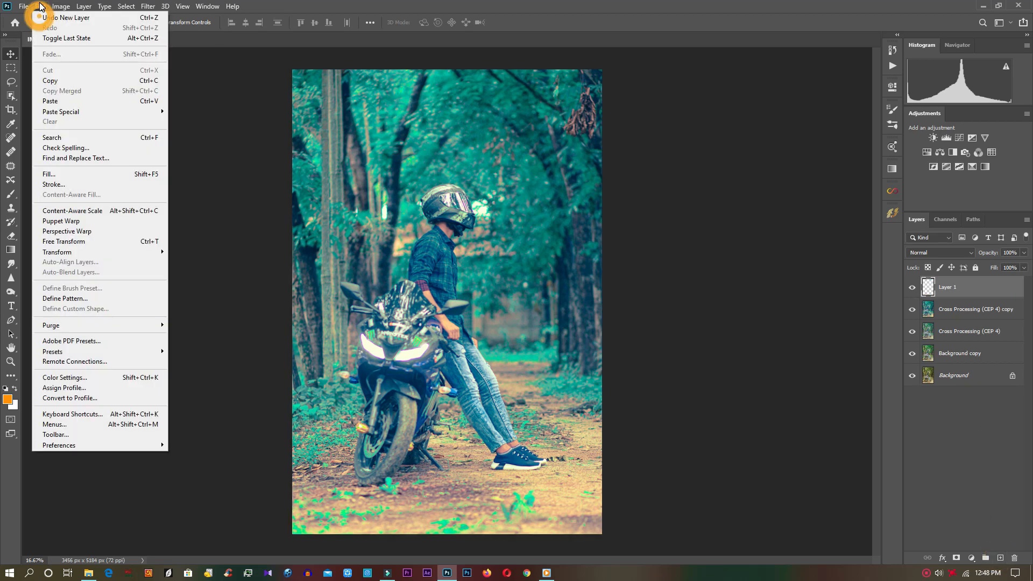
click(73, 173)
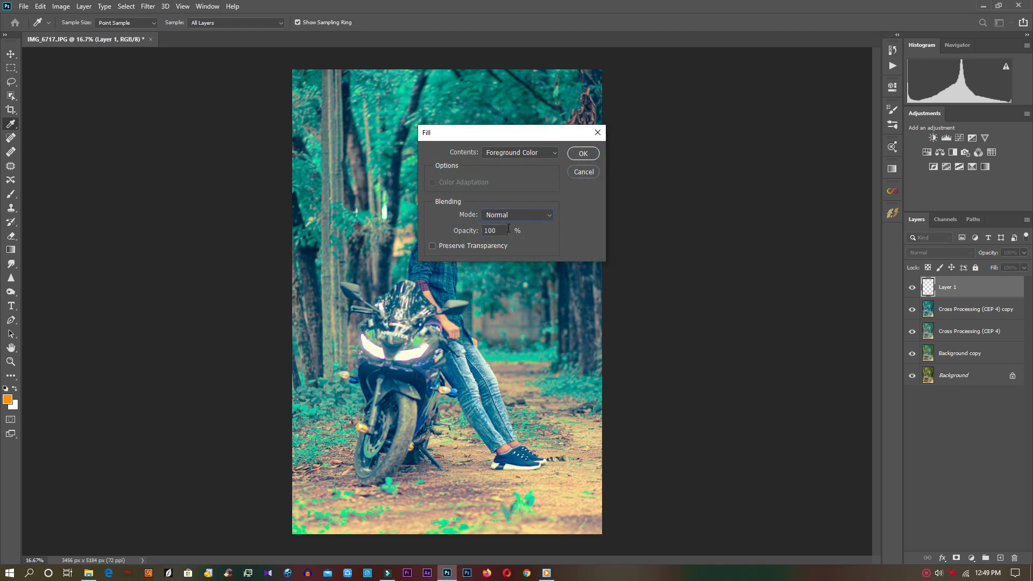
click(550, 153)
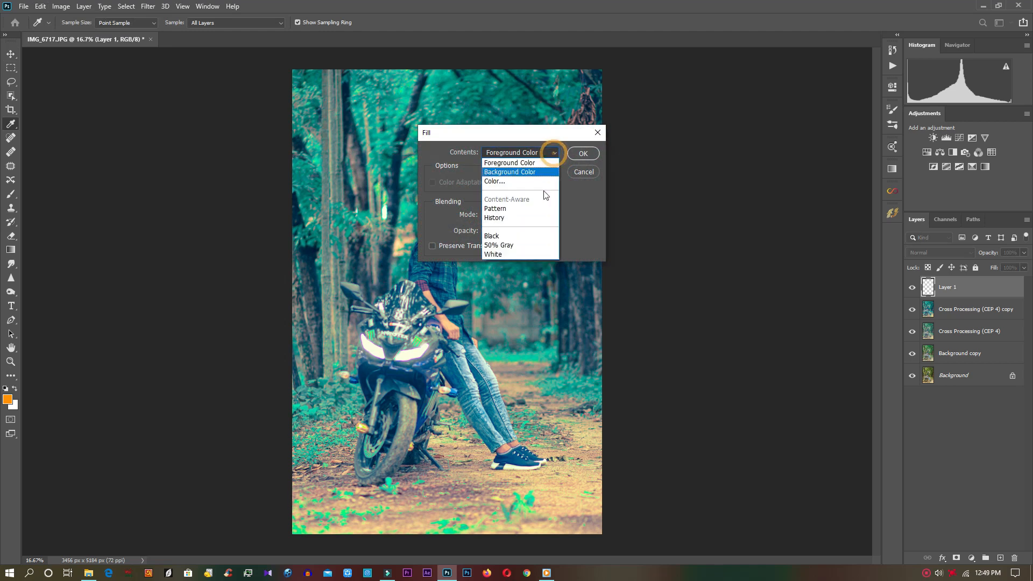
click(503, 245)
click(583, 155)
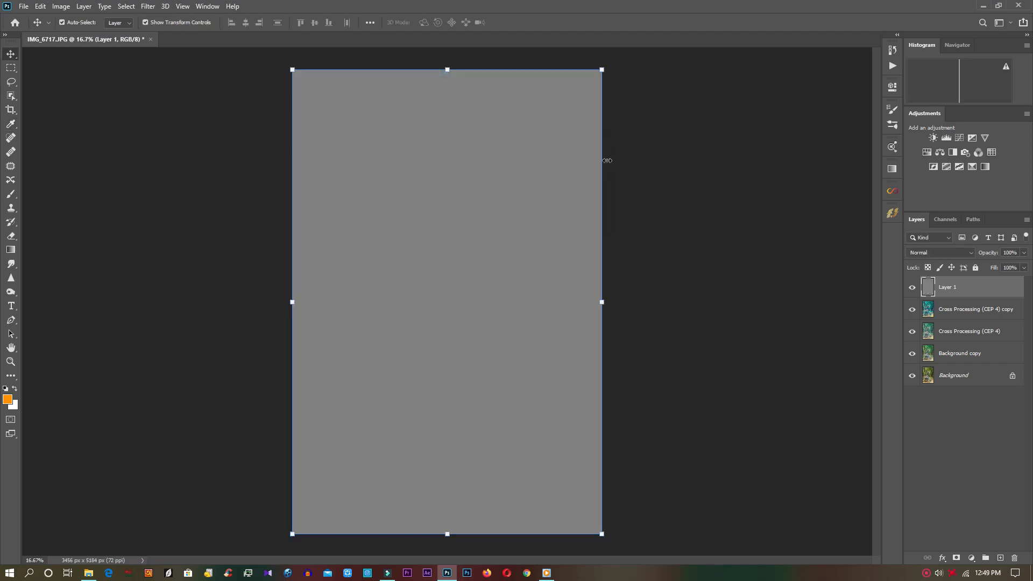
click(928, 253)
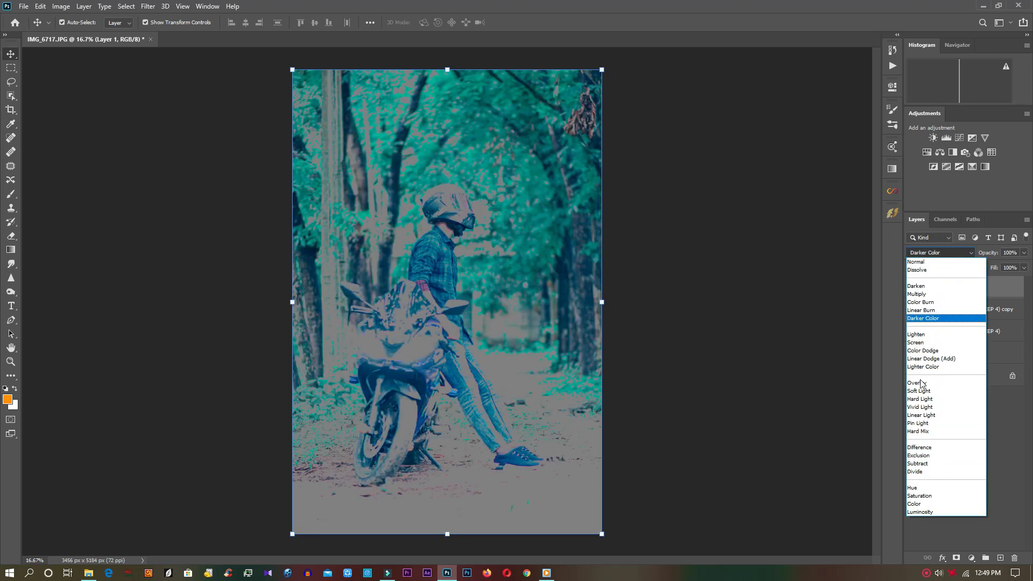
click(919, 408)
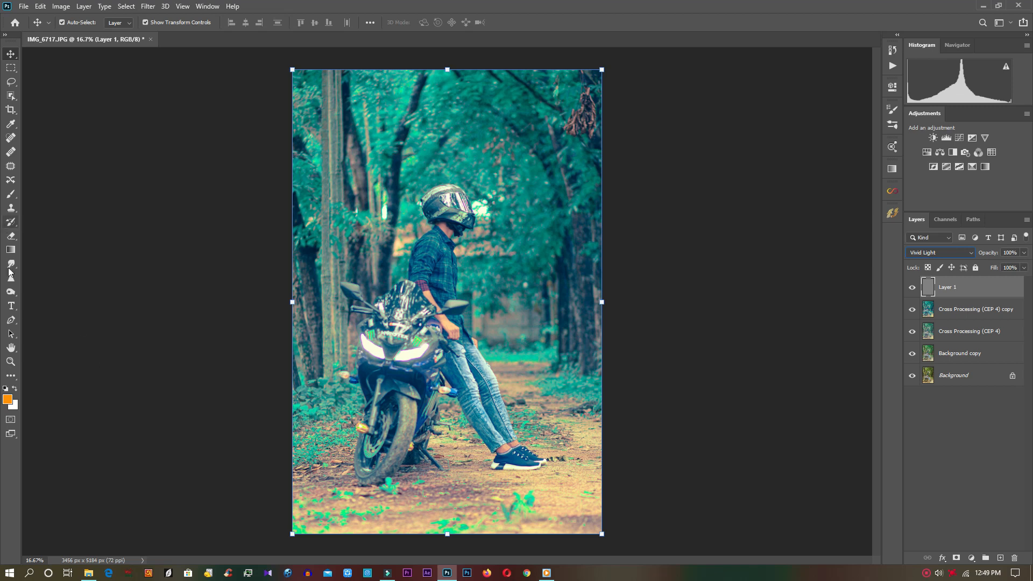
Step: Burn the area beside the helmet on the gray layer, using the Shadows range, 13% exposure and a brush size of 700
click(10, 293)
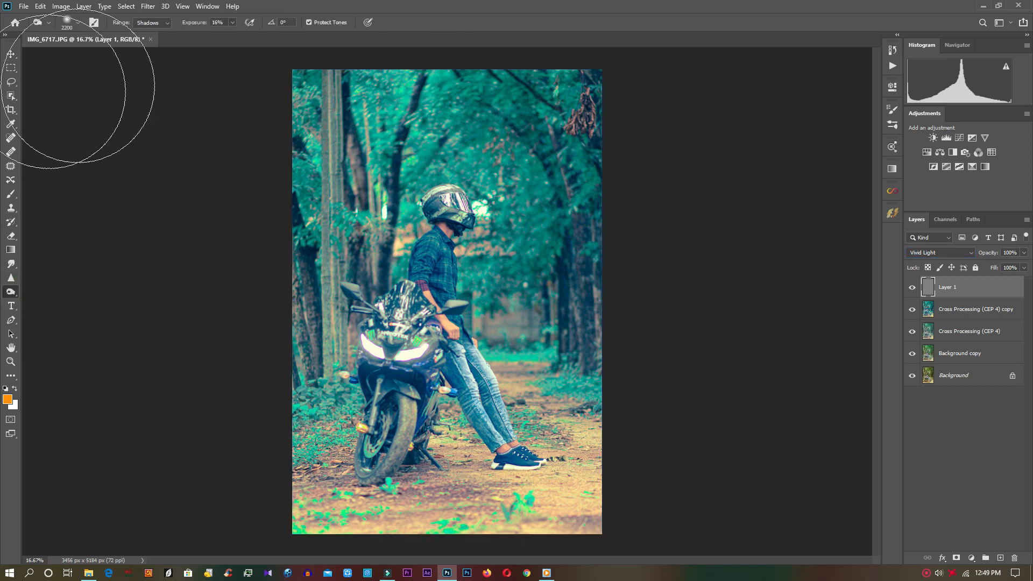
drag(191, 23, 189, 23)
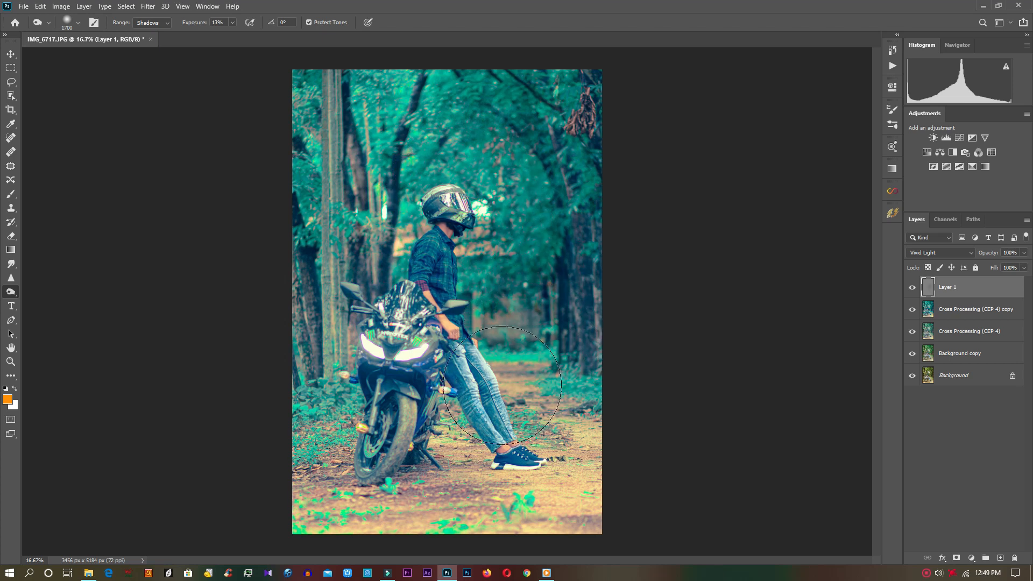
key(bracketleft)
key(bracketleft)
key(bracketleft)
key(bracketleft)
key(bracketleft)
key(bracketleft)
key(bracketleft)
key(bracketleft)
key(bracketleft)
key(bracketleft)
key(bracketleft)
key(bracketleft)
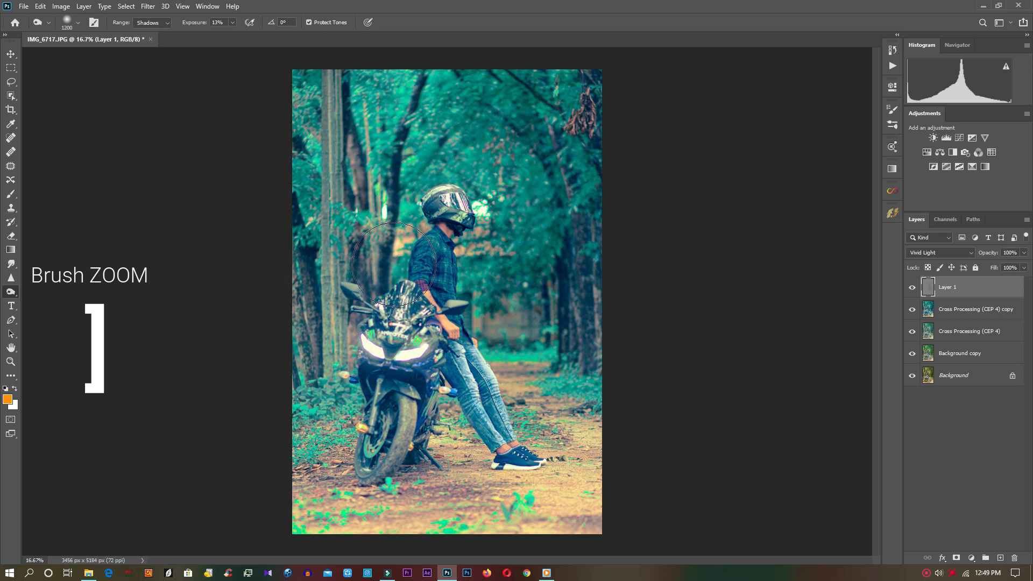
key(bracketleft)
key(bracketleft)
key(bracketleft)
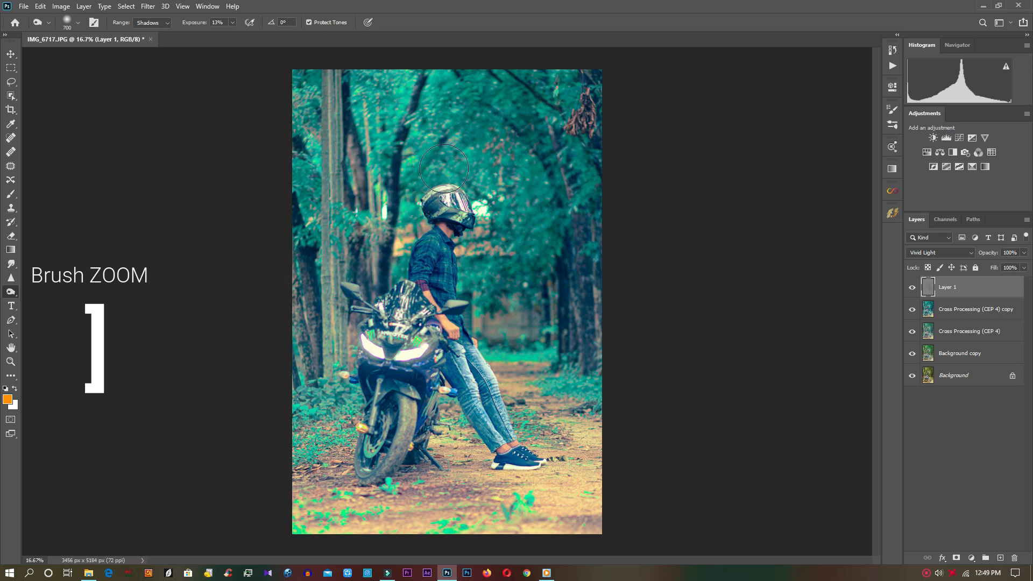
drag(473, 199, 482, 203)
Step: Burn the surrounding trees and path with the brush enlarged to 1400, and check the gray layer's effect on the photo
key(bracketright)
key(bracketright)
key(bracketright)
key(bracketright)
key(bracketright)
key(bracketright)
key(bracketright)
drag(506, 162, 531, 180)
click(483, 109)
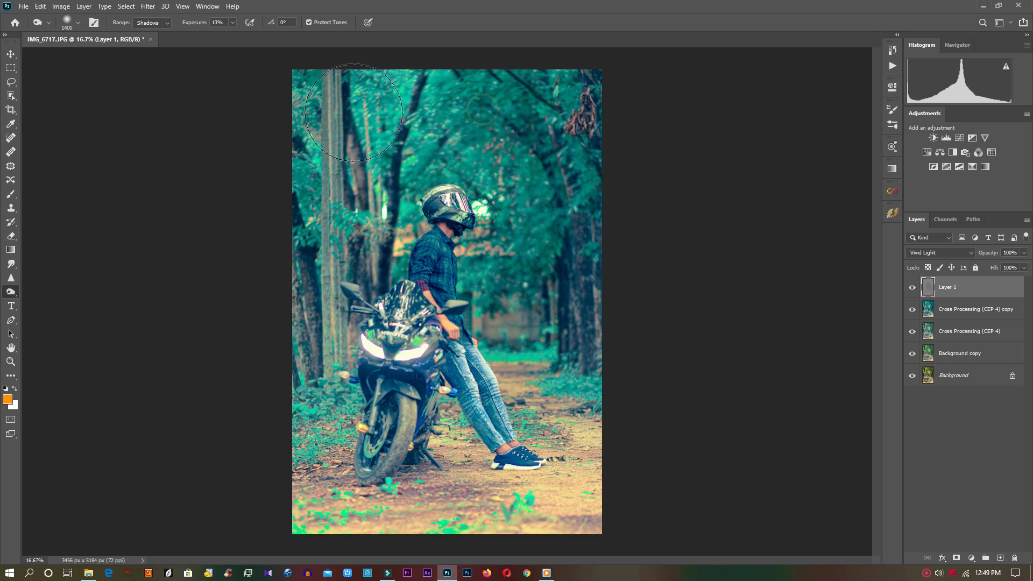
click(492, 376)
click(912, 289)
click(912, 289)
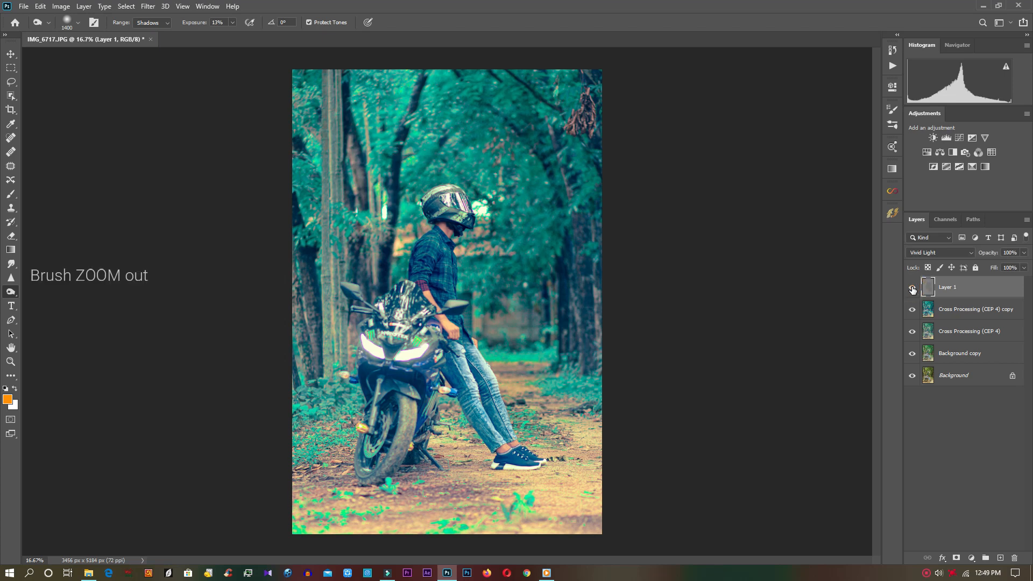
Step: Try painting white over the rider's neck on the gray layer at brush size 250, 41% opacity, 79% flow and 14% smoothing, then undo it
key(ctrl+plus)
key(ctrl+plus)
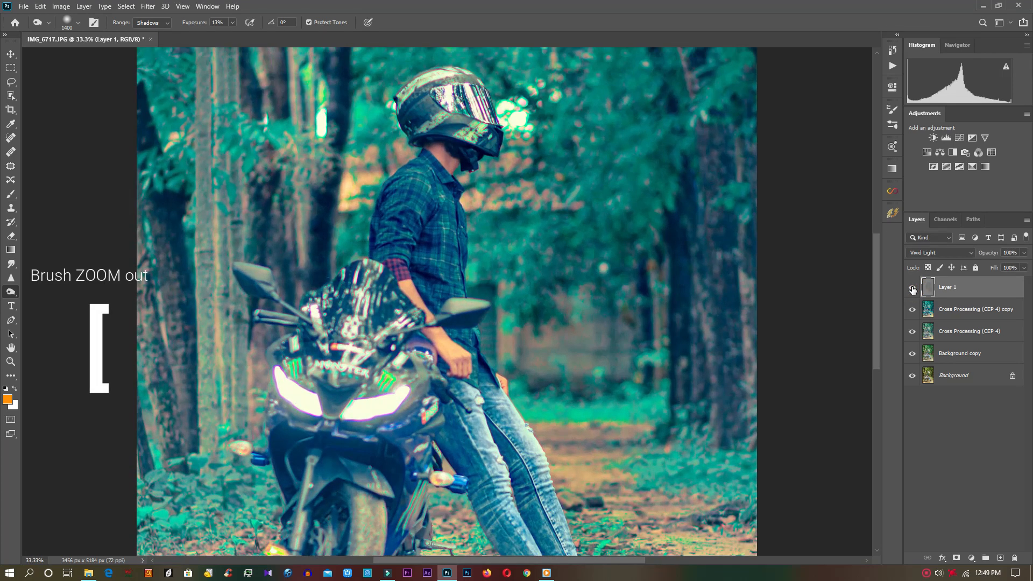
click(10, 195)
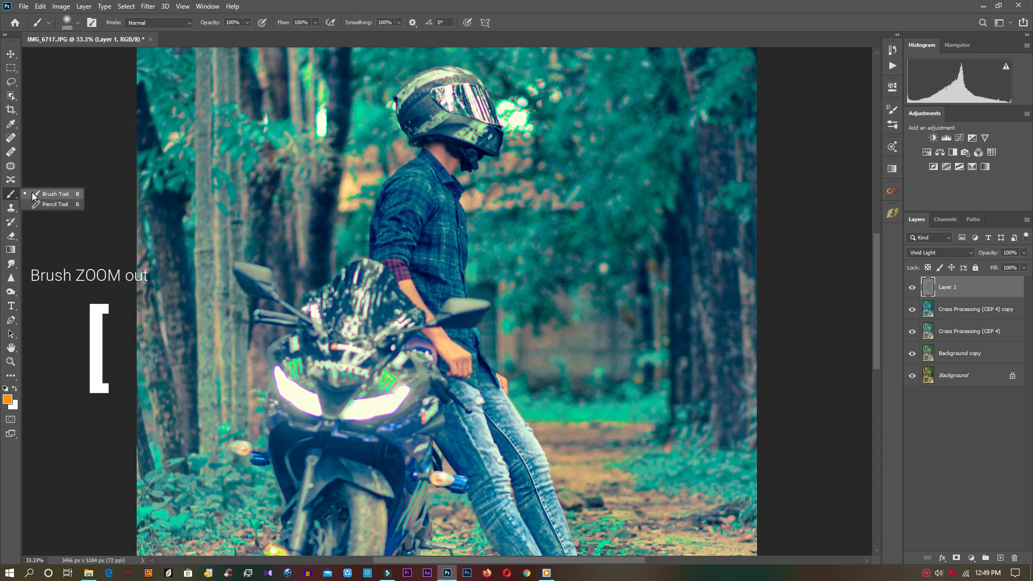
click(15, 387)
key(bracketleft)
key(bracketleft)
key(bracketleft)
key(bracketleft)
key(bracketleft)
key(bracketleft)
key(bracketleft)
key(bracketleft)
key(bracketleft)
key(bracketleft)
key(bracketleft)
key(bracketleft)
key(bracketleft)
key(bracketleft)
key(bracketleft)
key(bracketleft)
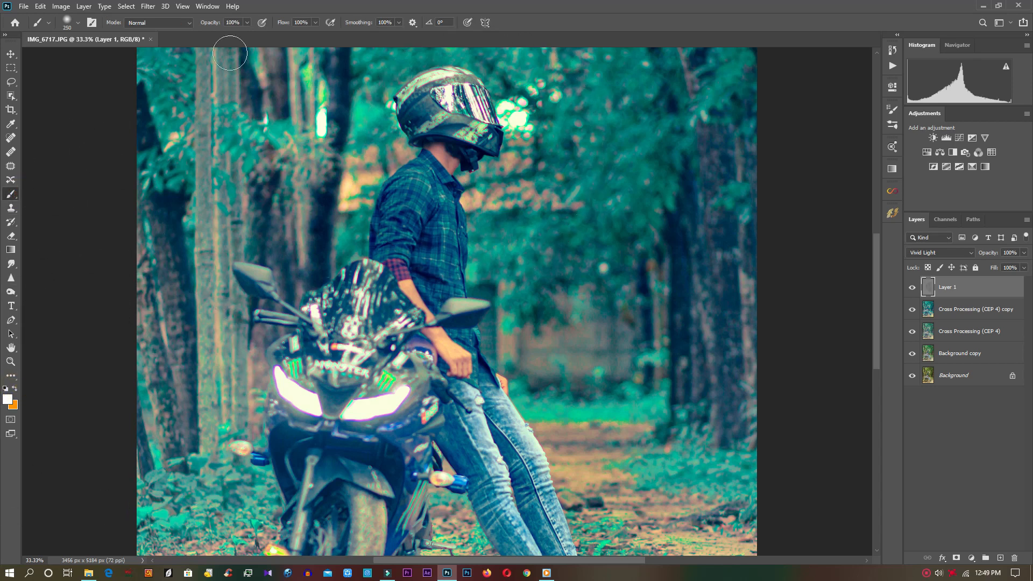
drag(209, 22, 184, 25)
drag(207, 22, 203, 23)
drag(360, 23, 276, 25)
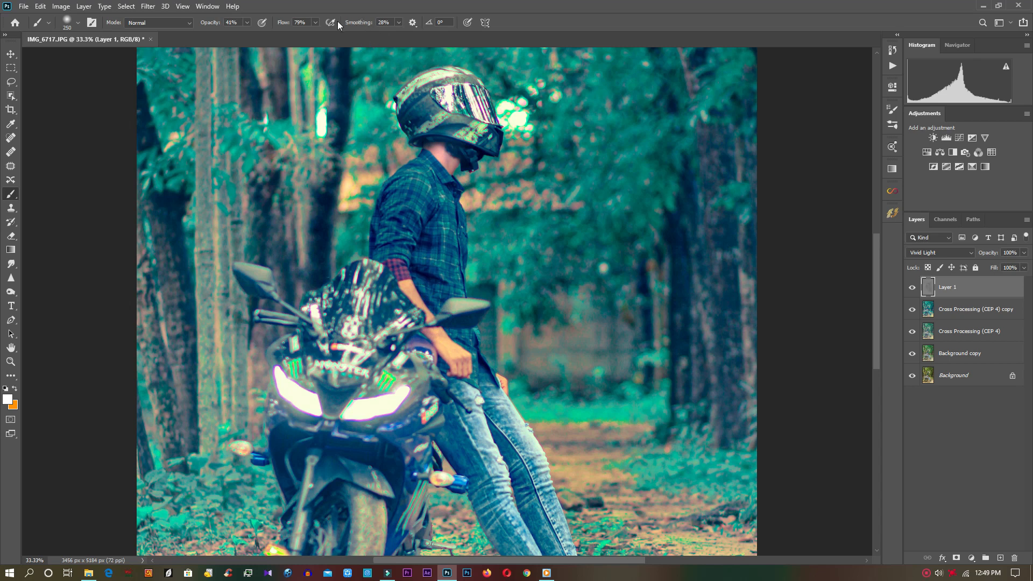
drag(350, 25, 343, 25)
drag(432, 141, 436, 172)
key(ctrl+z)
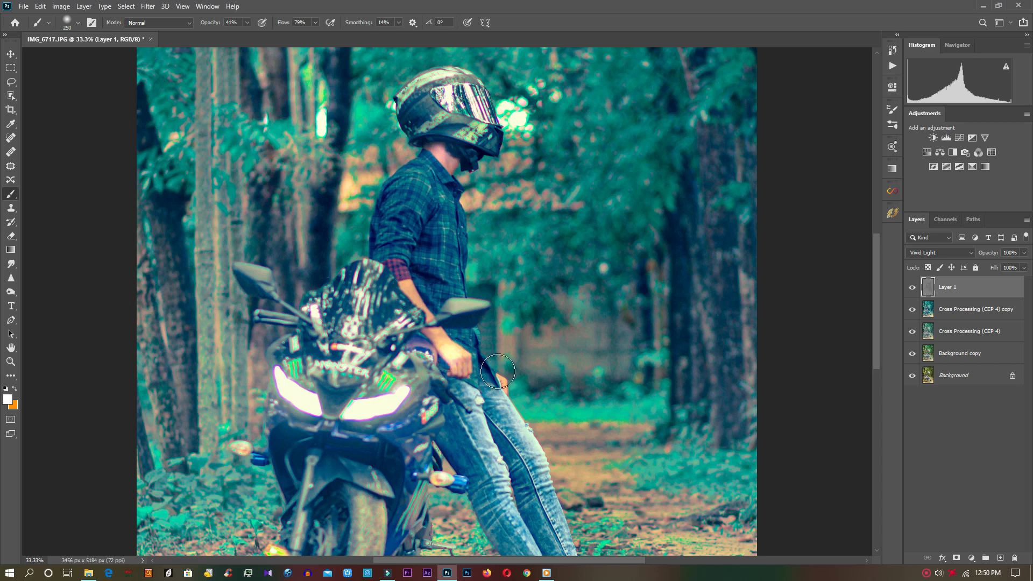
key(ctrl+z)
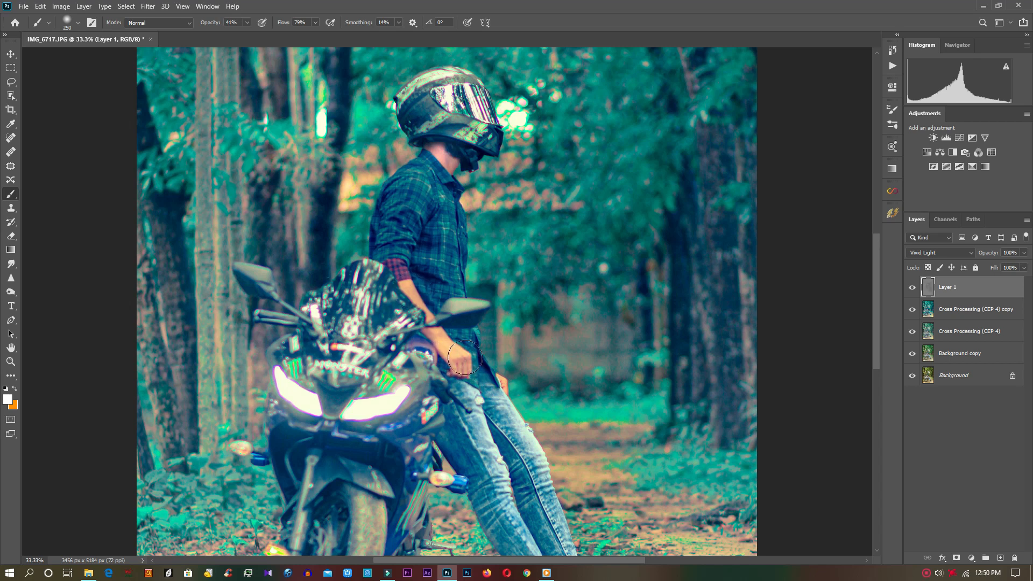
Step: Try a white brush stroke over the rider's arm at brush size 700 and 62% flow, and undo it
key(bracketright)
key(bracketright)
key(bracketright)
key(bracketright)
key(bracketright)
drag(285, 23, 276, 23)
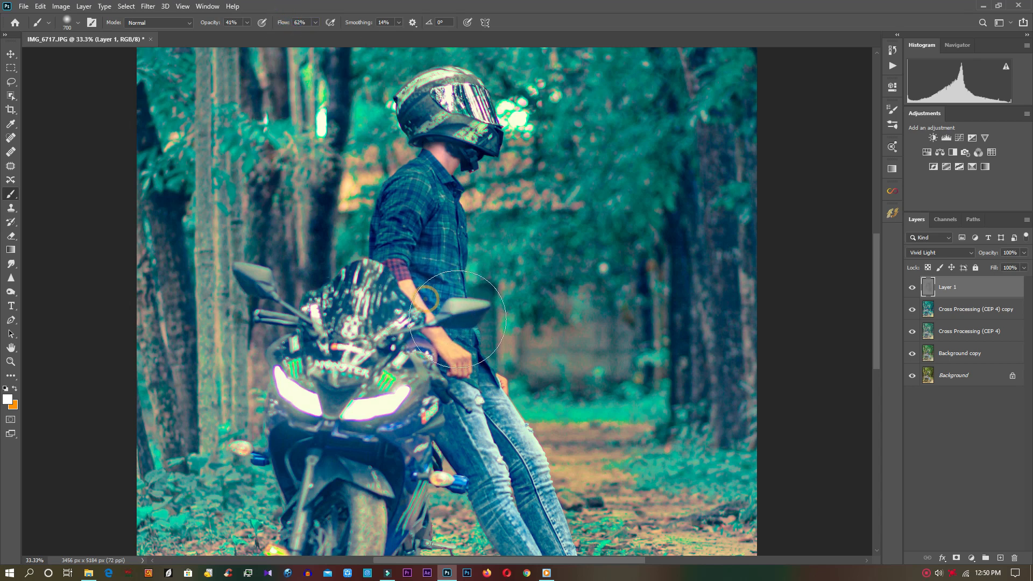
key(ctrl+z)
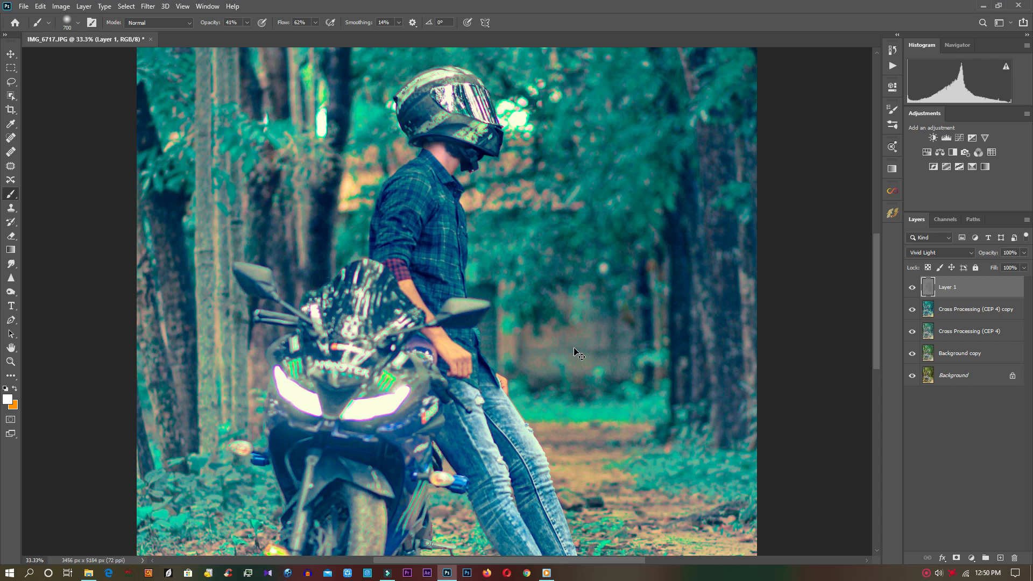
Step: Compare the whole photo with and without the burned gray layer
key(ctrl+0)
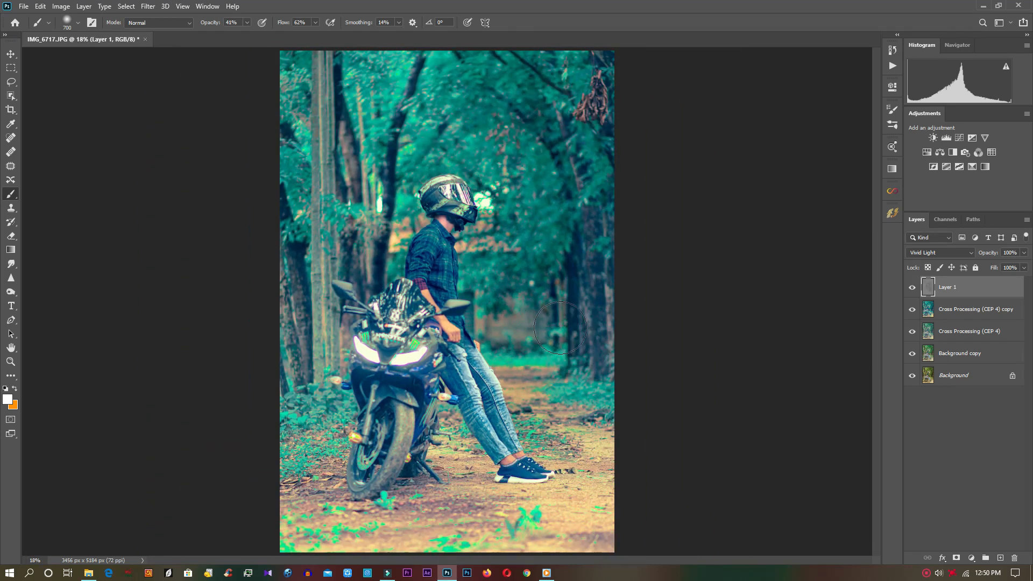
drag(11, 291, 39, 303)
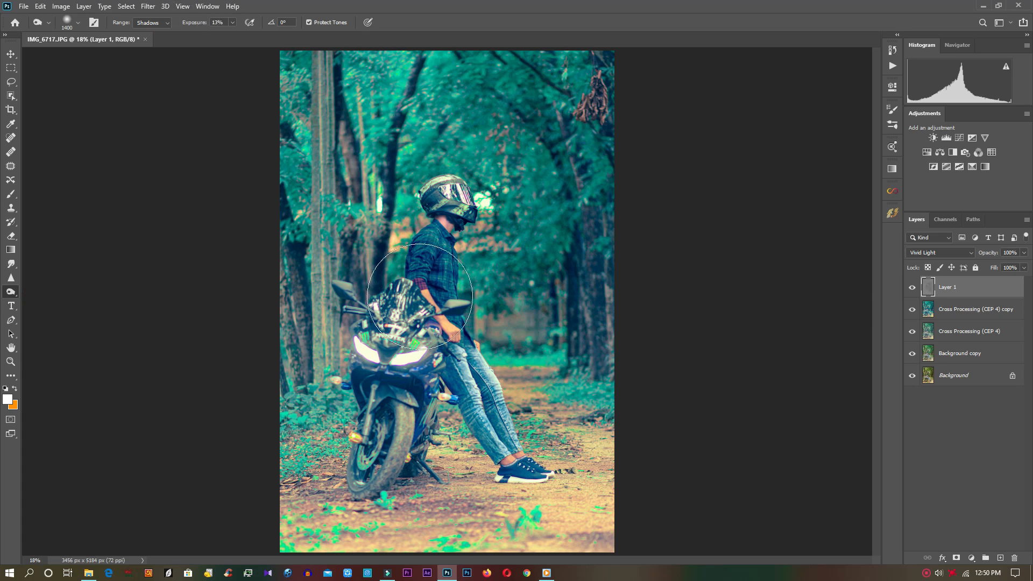
click(912, 289)
click(913, 288)
click(913, 288)
click(912, 288)
Step: Add a new empty layer above the gray layer and set the brush's foreground colour to pure red
click(999, 558)
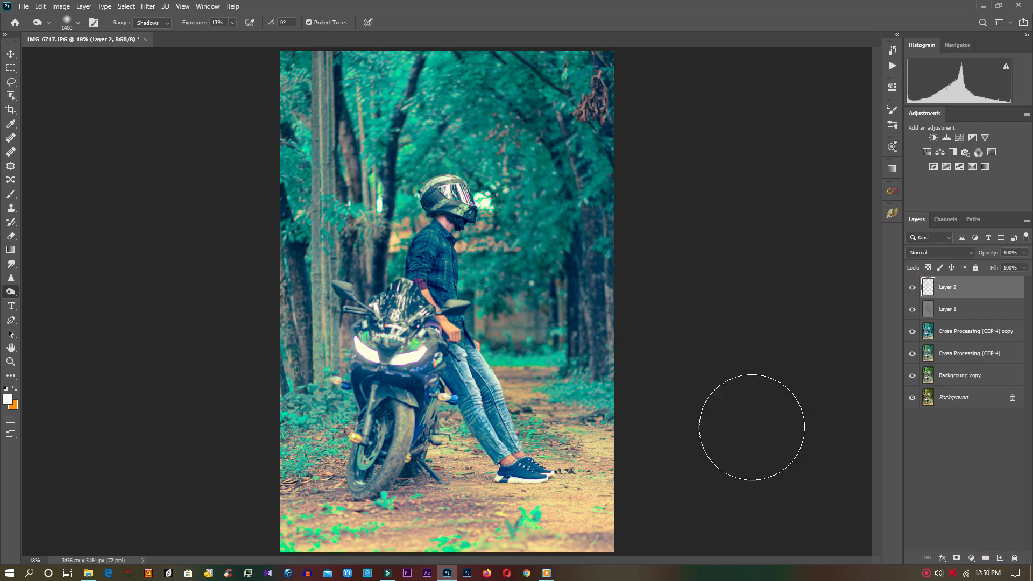
click(11, 195)
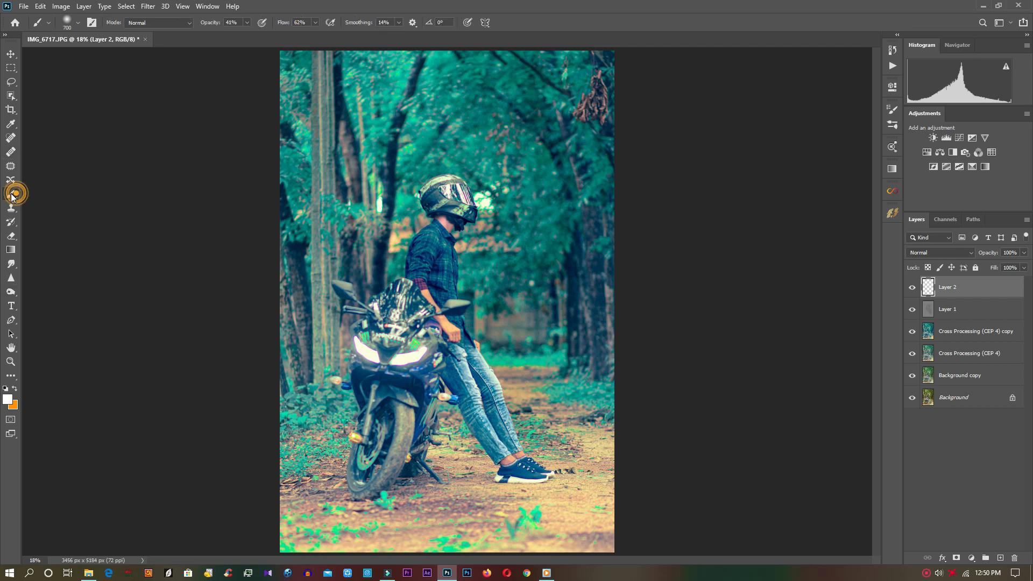
click(8, 399)
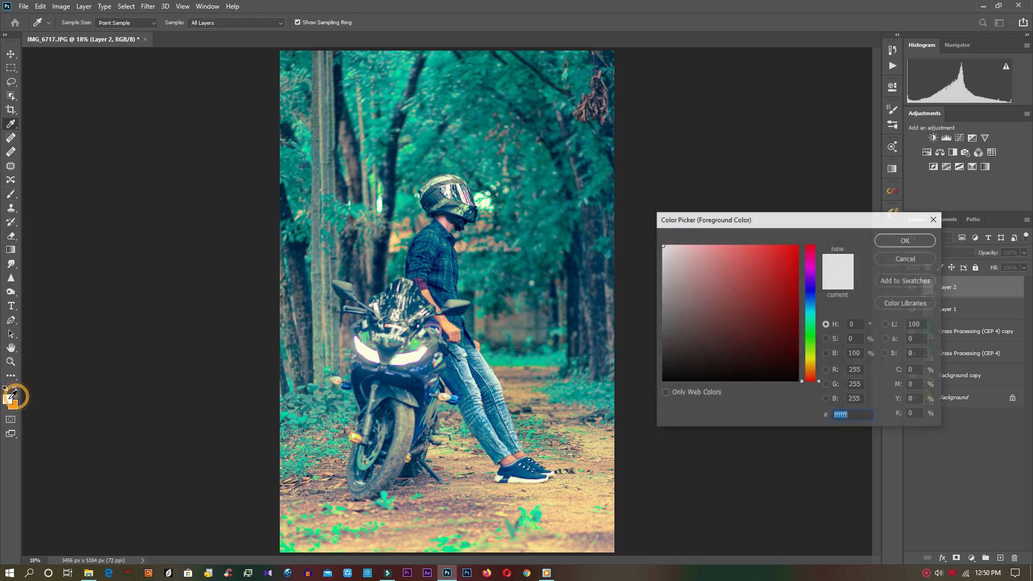
drag(695, 278, 627, 216)
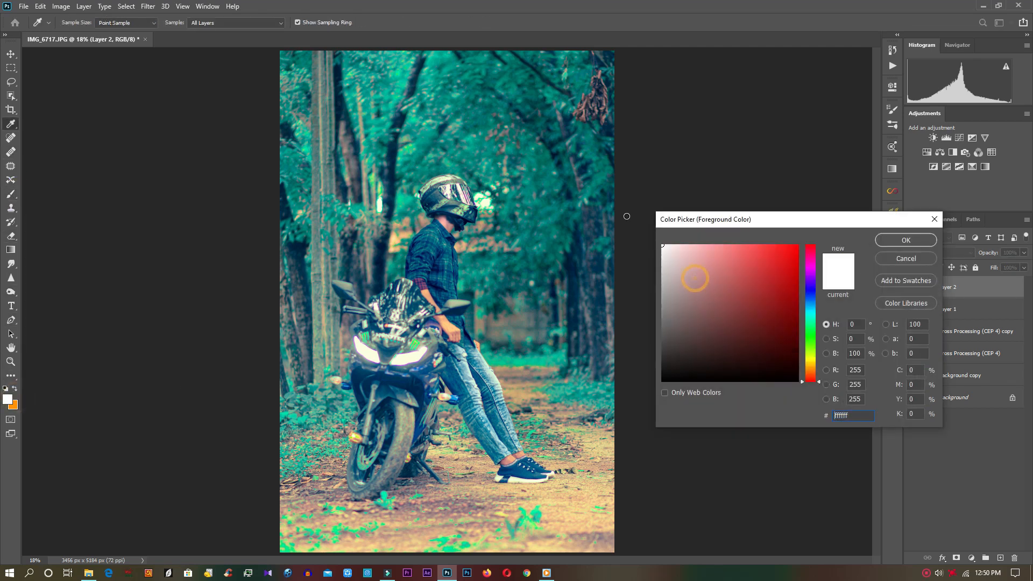
drag(701, 270, 841, 235)
click(906, 241)
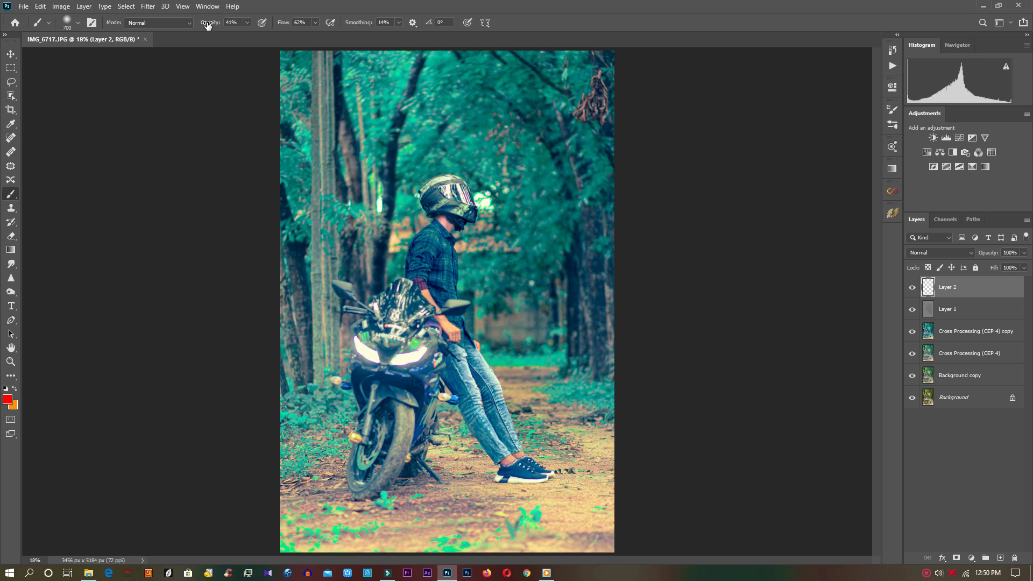
Step: Paint one soft red spot beside the rider with brush size 1200 and 100% opacity, flow and smoothing
drag(207, 24, 408, 24)
key(bracketright)
key(bracketright)
key(bracketright)
key(bracketright)
key(bracketright)
click(515, 268)
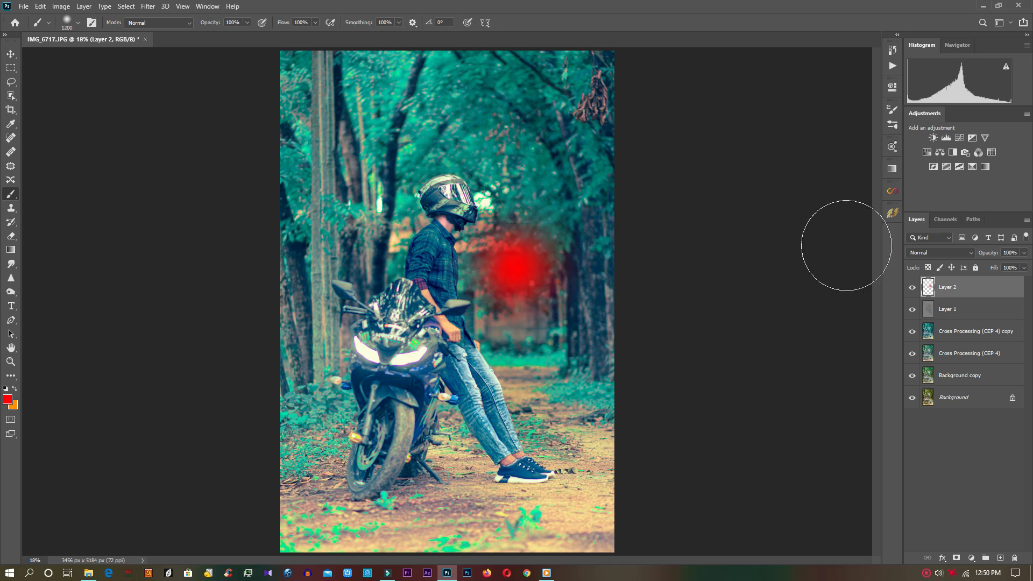
Step: Set the red spot layer's blend mode to Screen and move the glow onto the motorcycle's headlight
click(929, 252)
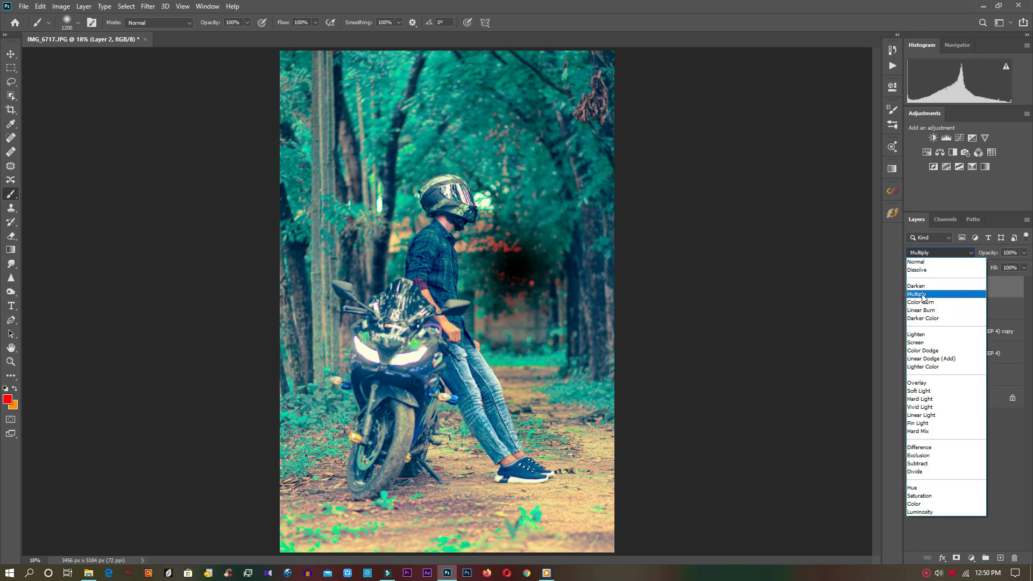
click(931, 343)
click(11, 53)
drag(514, 263, 375, 347)
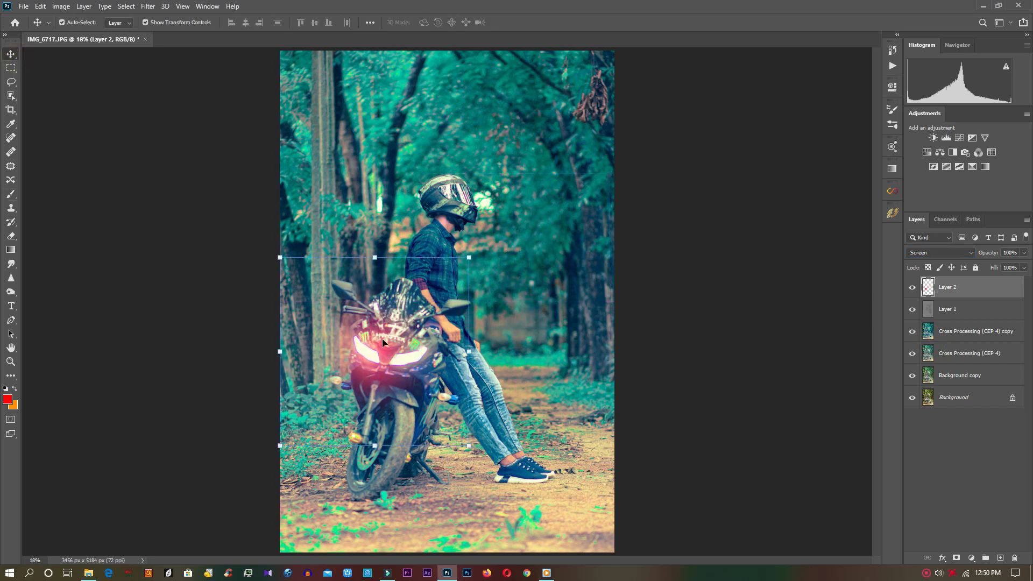
Step: Enlarge the red glow with a free transform, centre it on the motorcycle's headlight and apply the transform
drag(470, 255, 435, 287)
drag(393, 346, 402, 338)
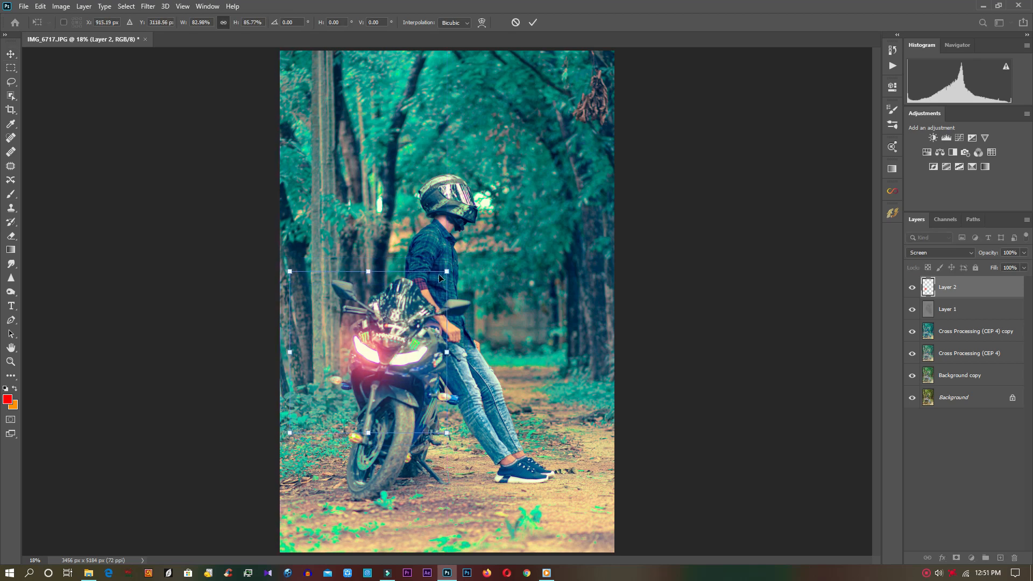
drag(446, 268, 508, 224)
drag(420, 312, 385, 337)
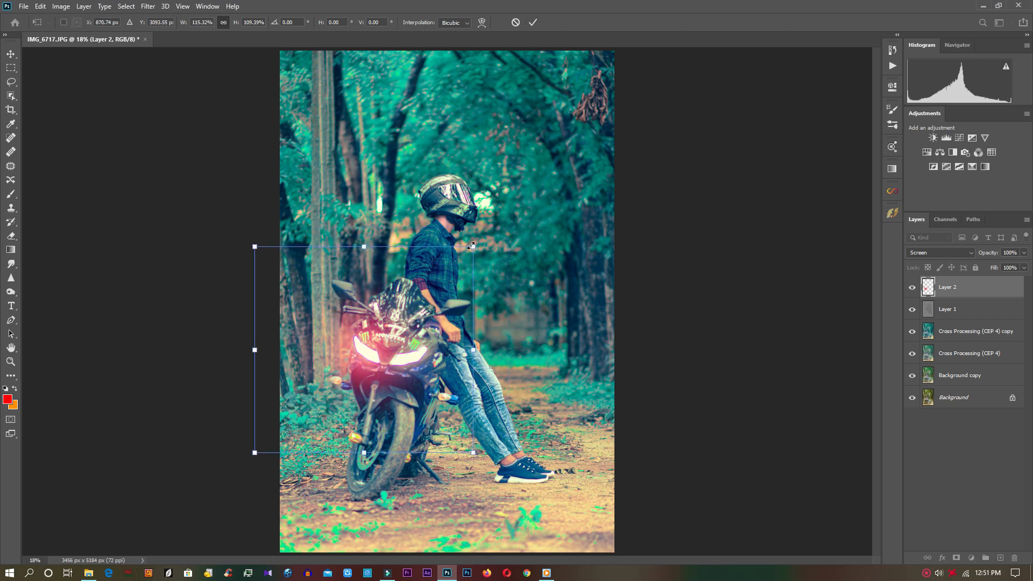
drag(473, 247, 545, 177)
drag(425, 296, 398, 323)
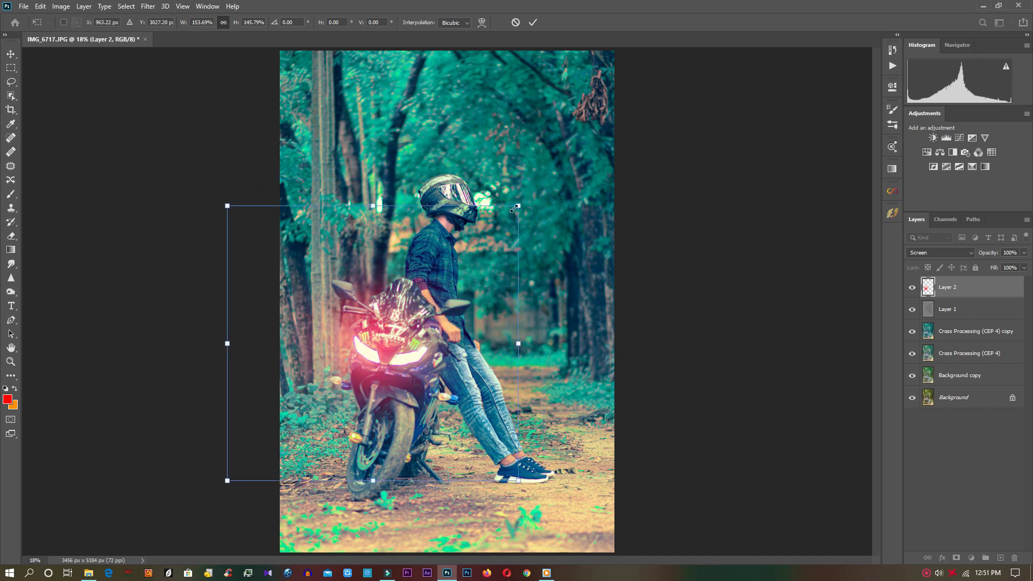
drag(522, 203, 480, 228)
drag(410, 313, 420, 310)
click(532, 22)
Step: Duplicate the red glow layer and give the copy a white Color Overlay in Normal blend mode
drag(960, 290, 999, 558)
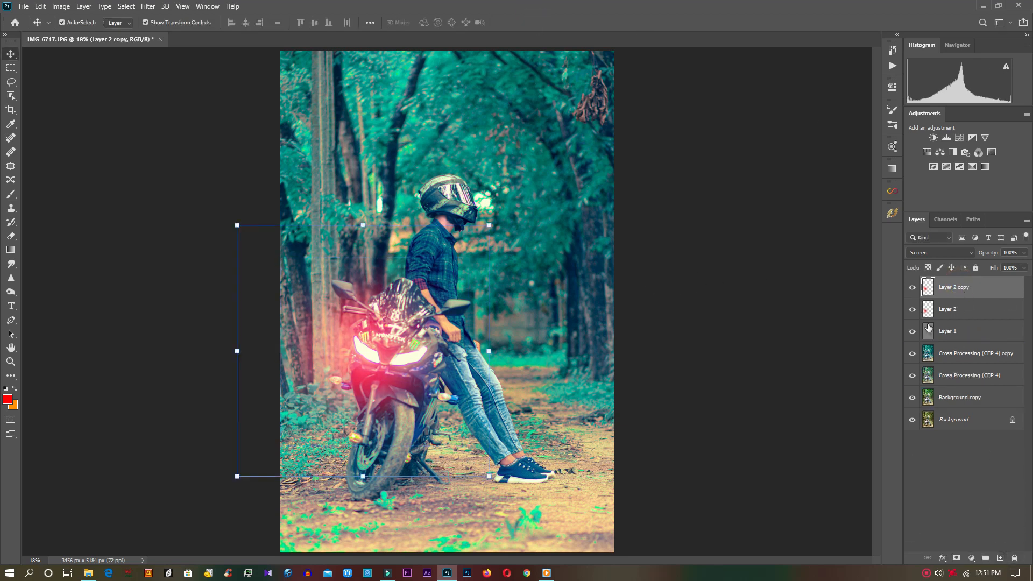
click(942, 558)
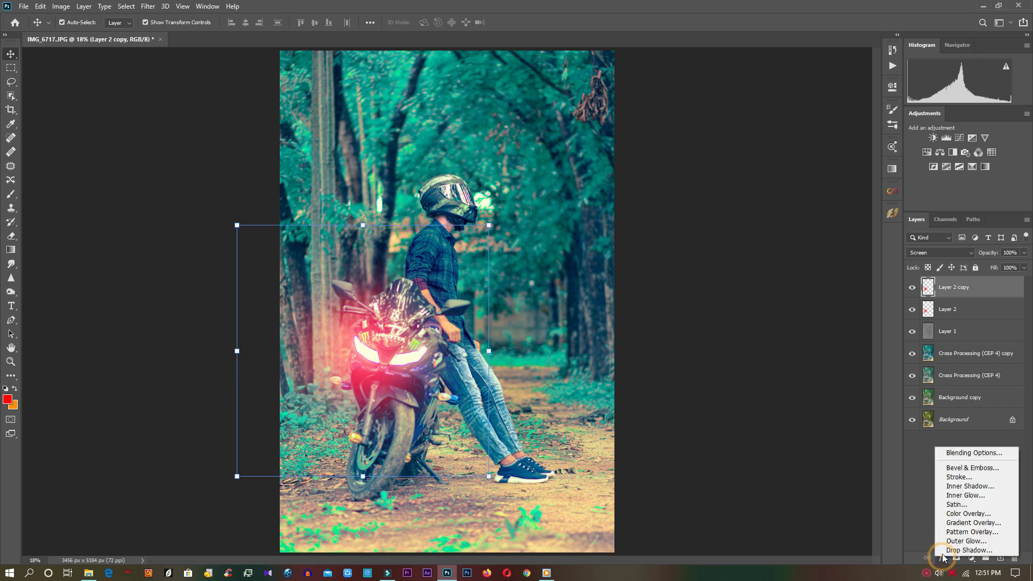
click(968, 514)
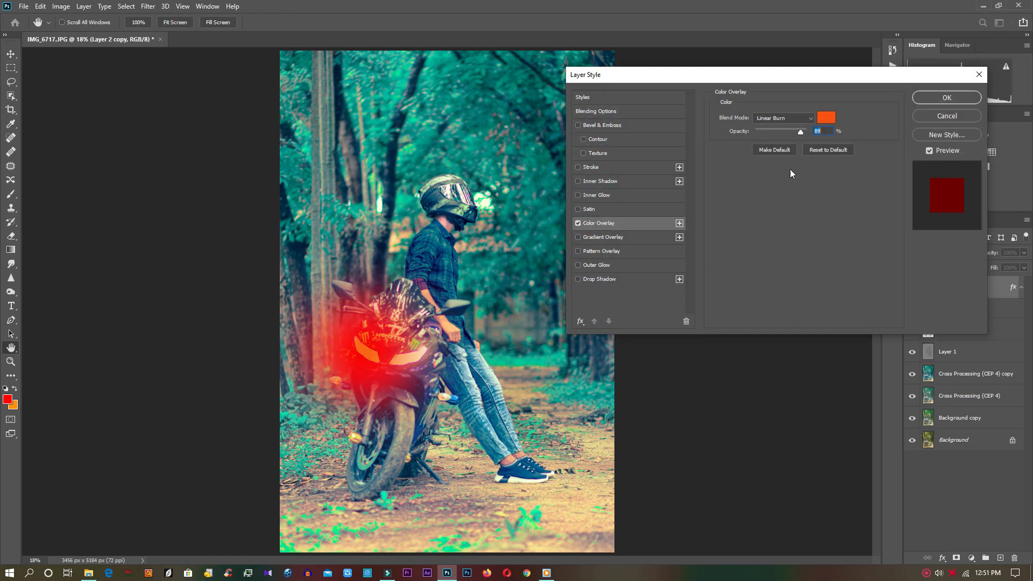
click(826, 118)
drag(731, 293, 674, 225)
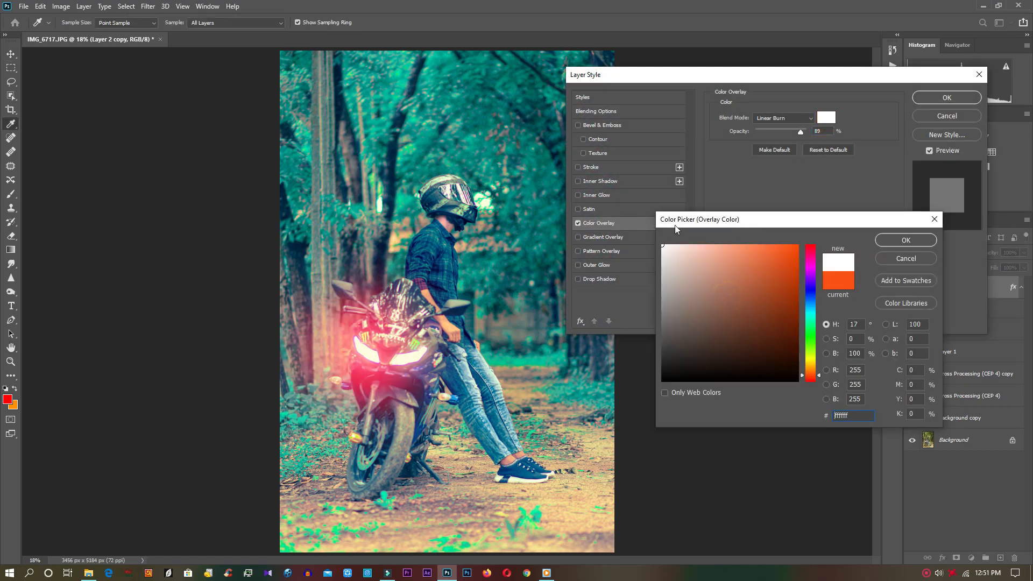
drag(669, 298, 661, 240)
click(904, 241)
click(811, 118)
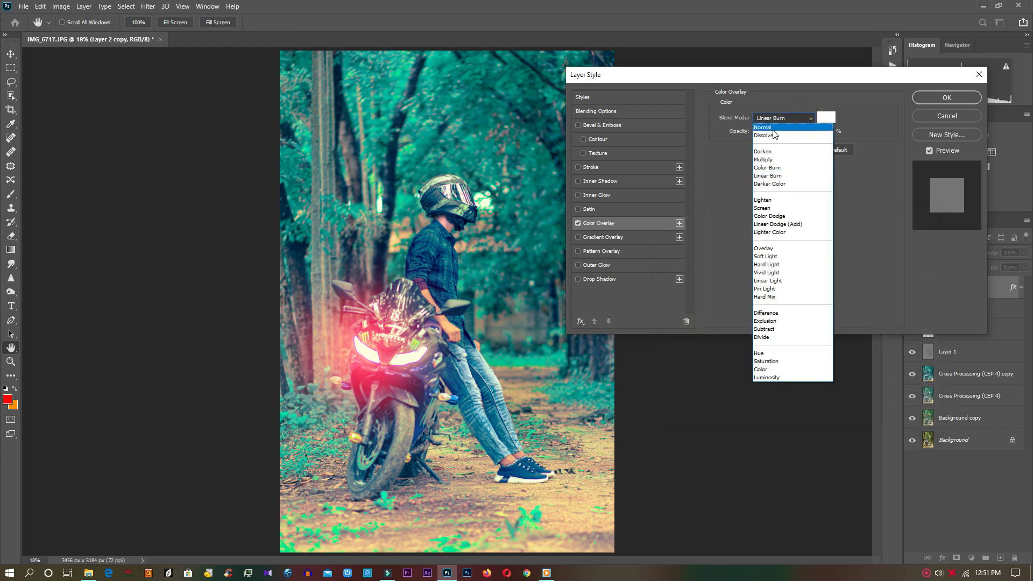
click(771, 130)
click(947, 97)
key(v)
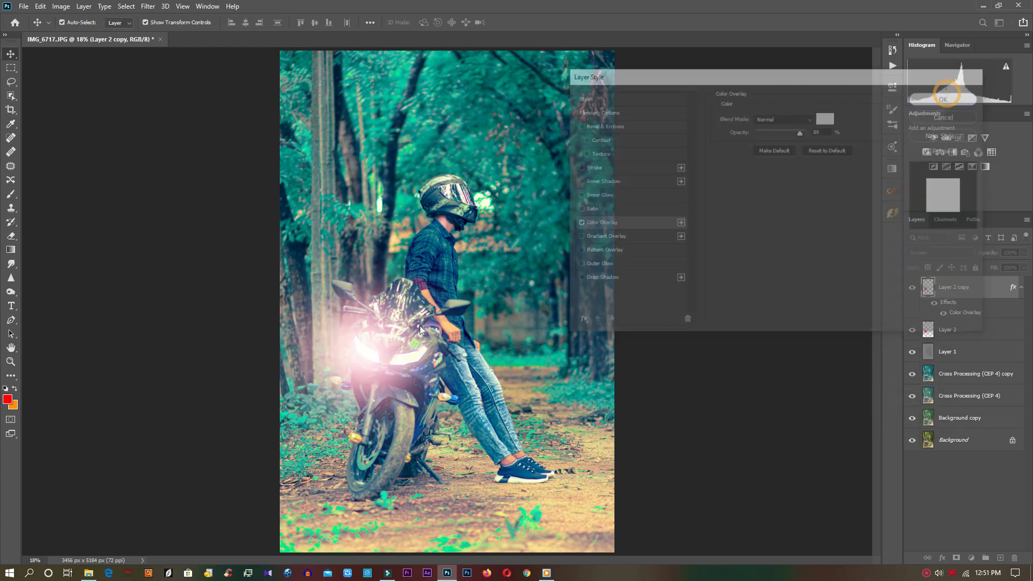
Step: Scale the white glow copy down to about 41% and centre it on the headlight inside the red glow
drag(488, 223, 343, 317)
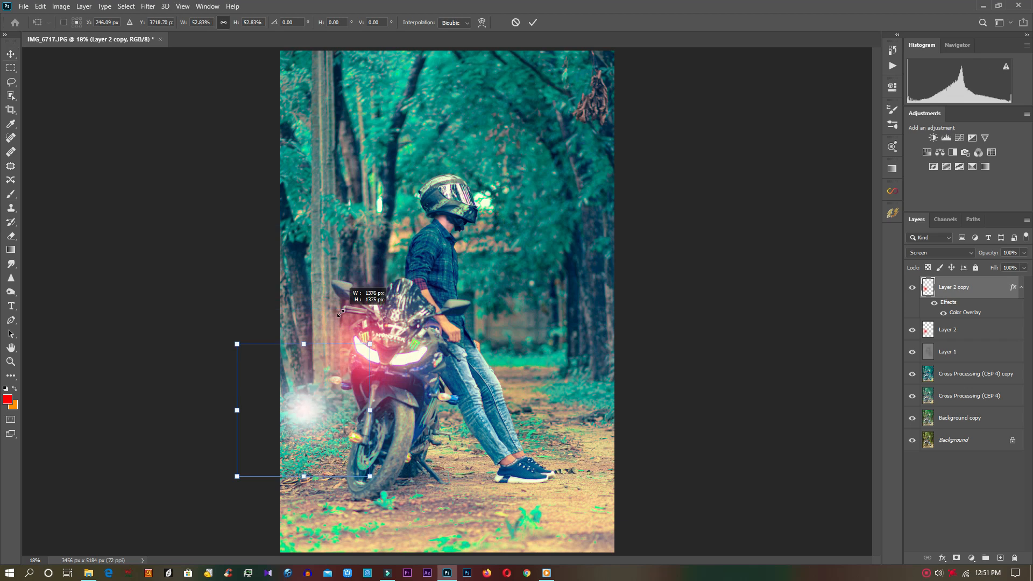
drag(324, 418, 396, 354)
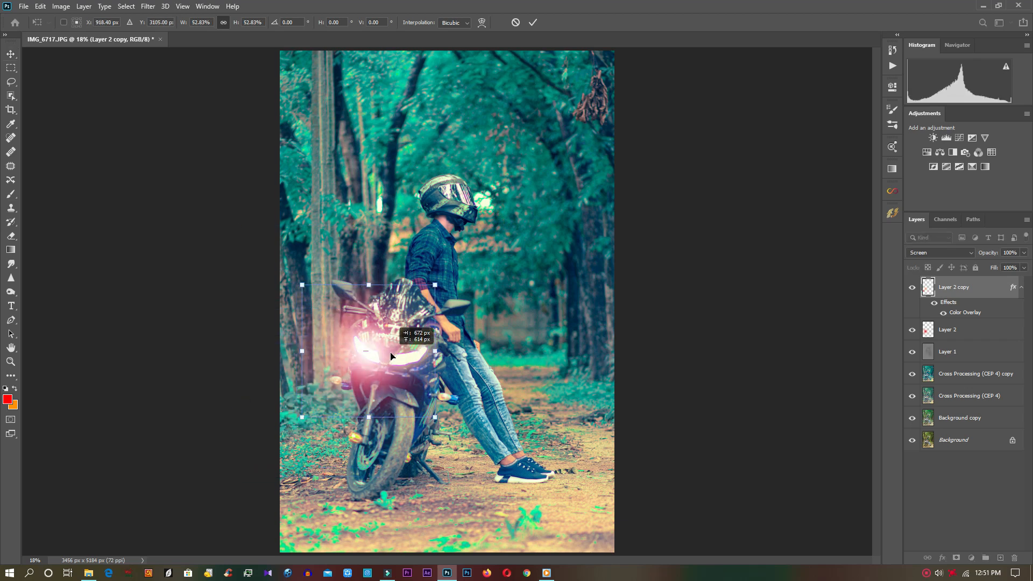
drag(301, 284, 332, 315)
drag(395, 372, 374, 358)
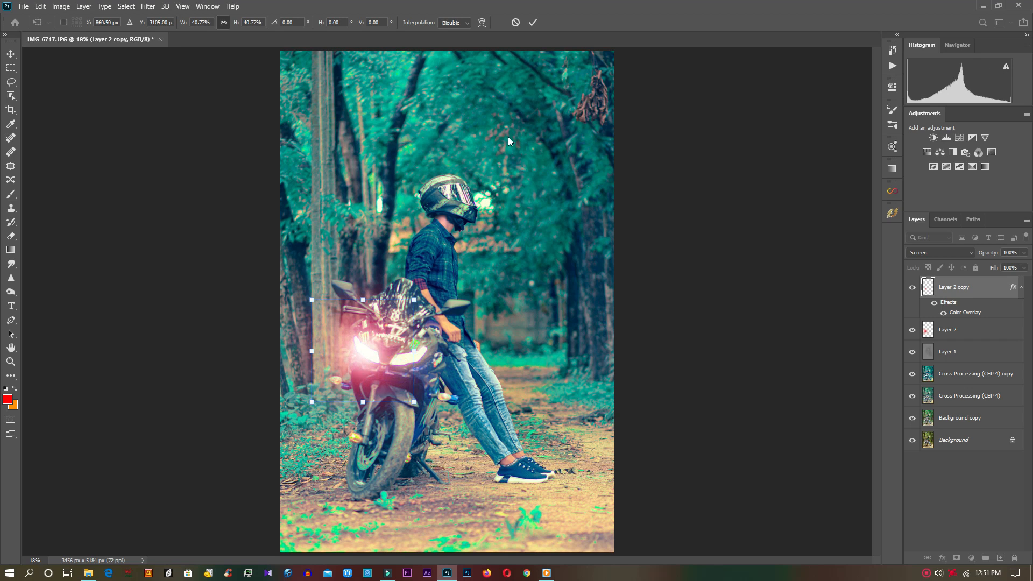
click(533, 22)
Step: Enlarge the original red glow layer to about 111% and recentre it around the headlight
click(962, 328)
drag(488, 225, 518, 195)
drag(463, 281, 449, 295)
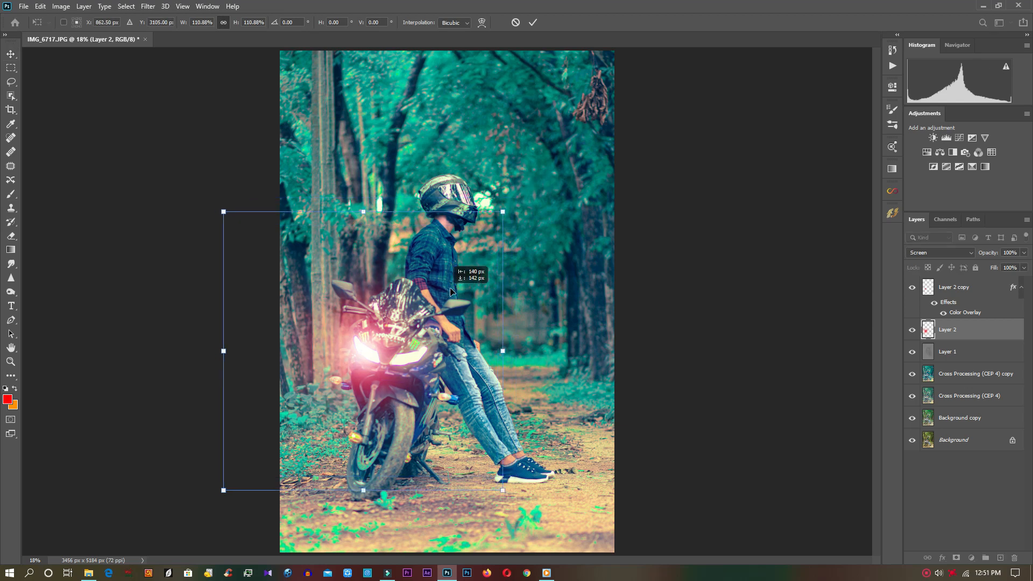
click(531, 23)
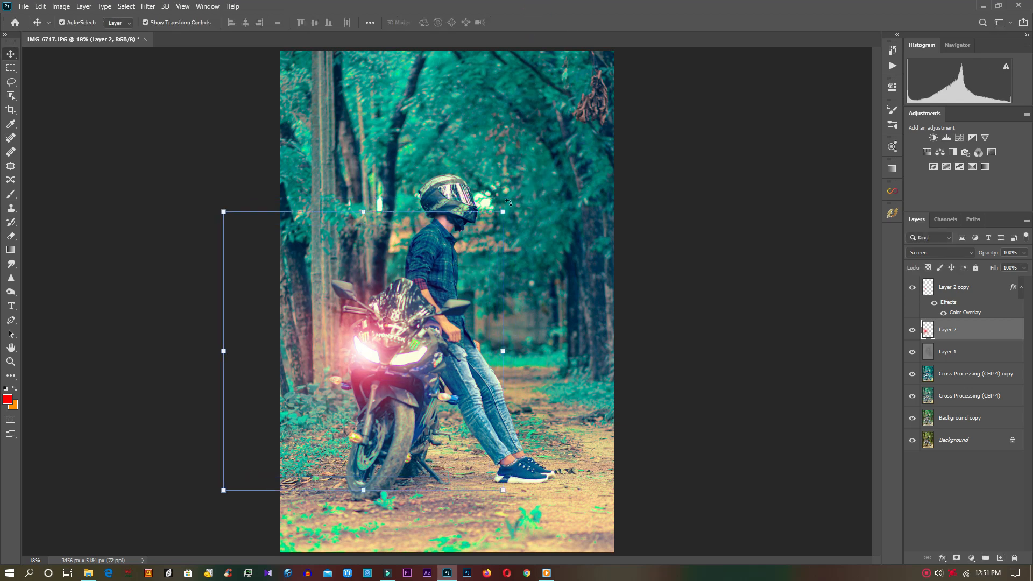
Step: Raise the red glow's saturation to +52 with Hue/Saturation and merge it with the white glow copy
key(ctrl+u)
mouse_move(488, 187)
mouse_down()
mouse_move(478, 187)
mouse_move(516, 212)
mouse_move(488, 190)
mouse_up()
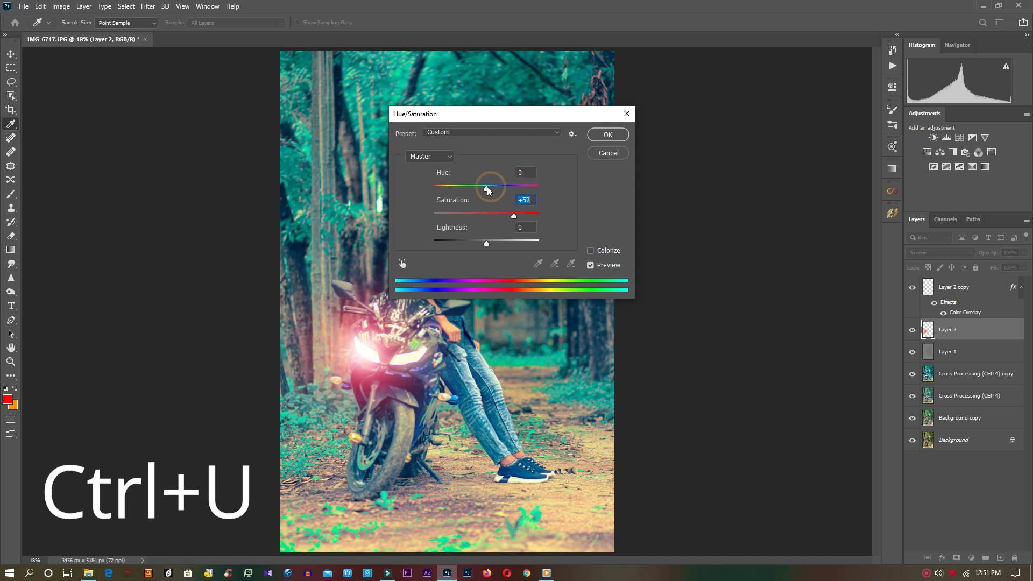
click(608, 135)
ctrl+click(980, 289)
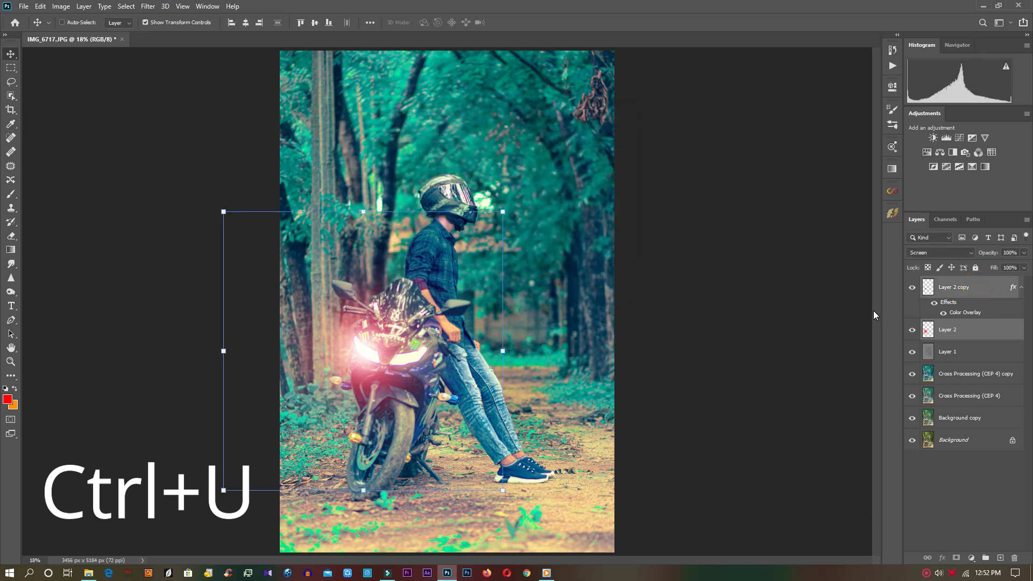
key(ctrl+e)
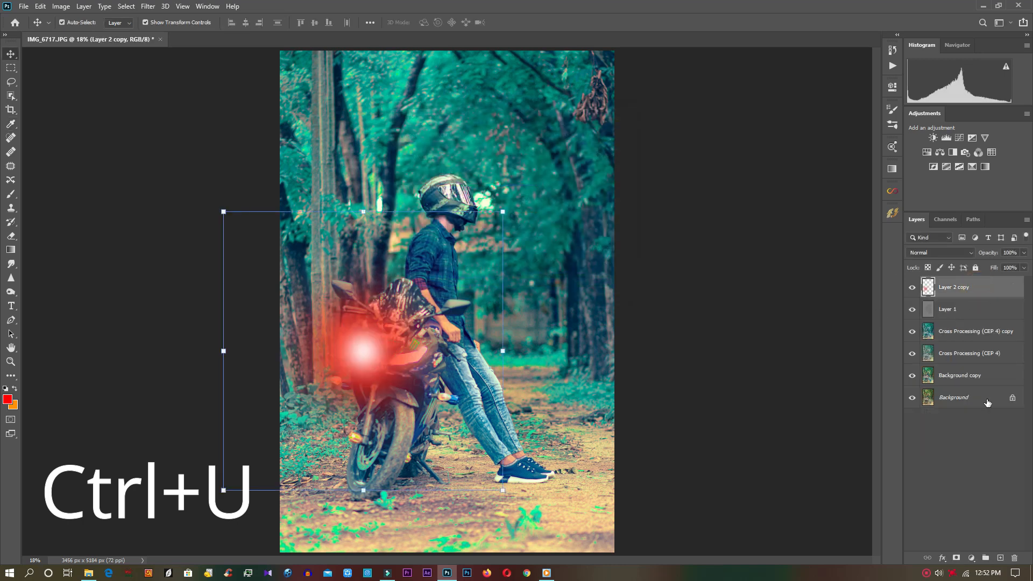
Step: Set the headlight glow layer to Screen blending and place a duplicate of it over the motorcycle's second headlight
click(938, 251)
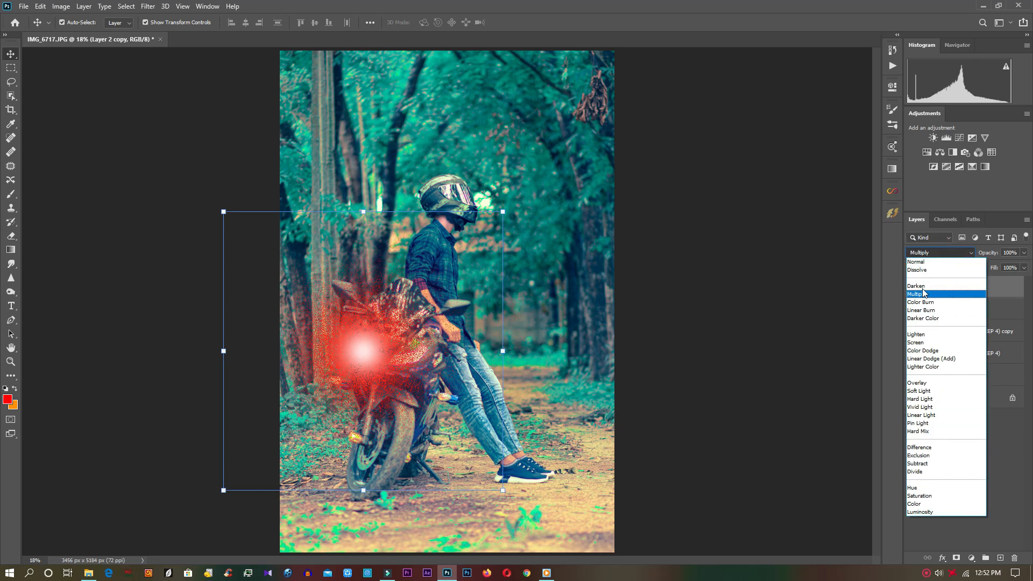
click(937, 343)
drag(961, 287, 1001, 557)
drag(368, 352, 413, 359)
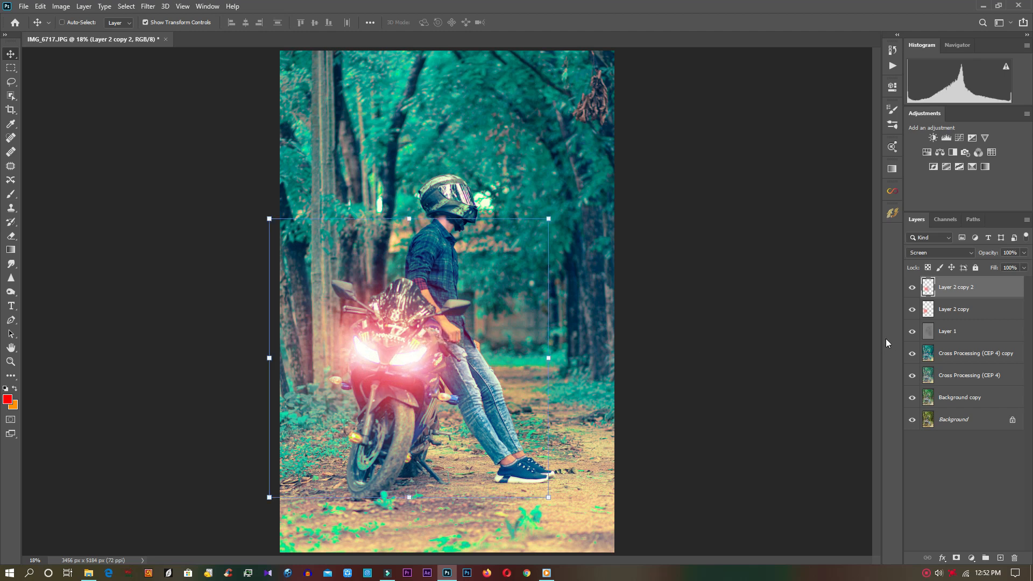
Step: Merge the two headlight glow layers and set the merged layer's blend mode to Screen
shift+click(961, 314)
key(ctrl+e)
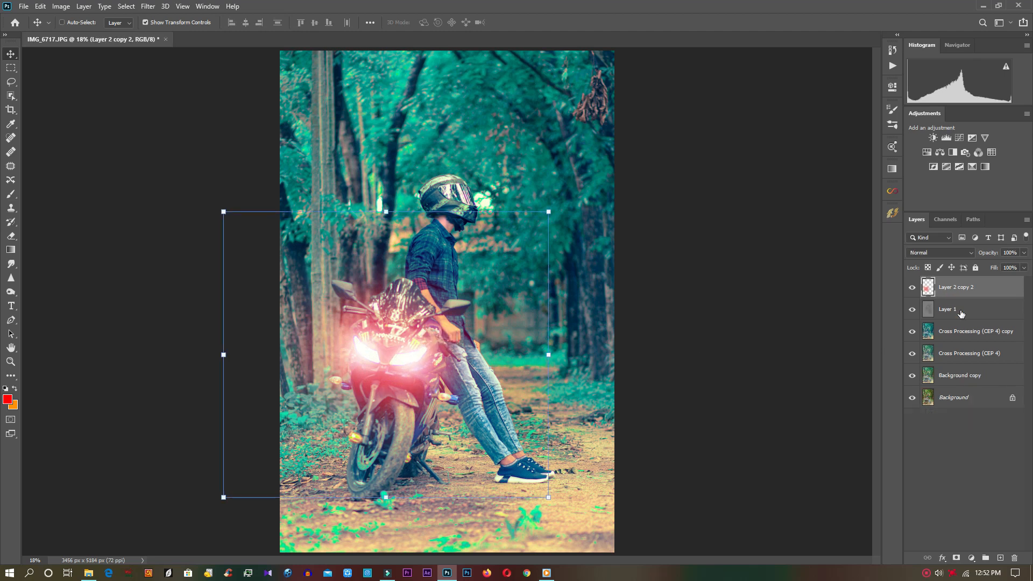
click(947, 252)
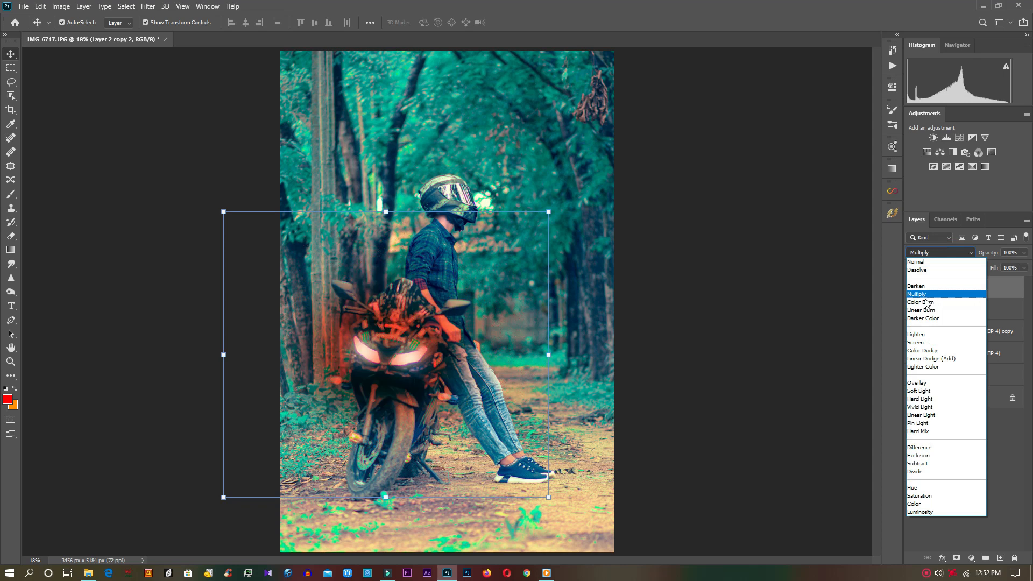
click(931, 342)
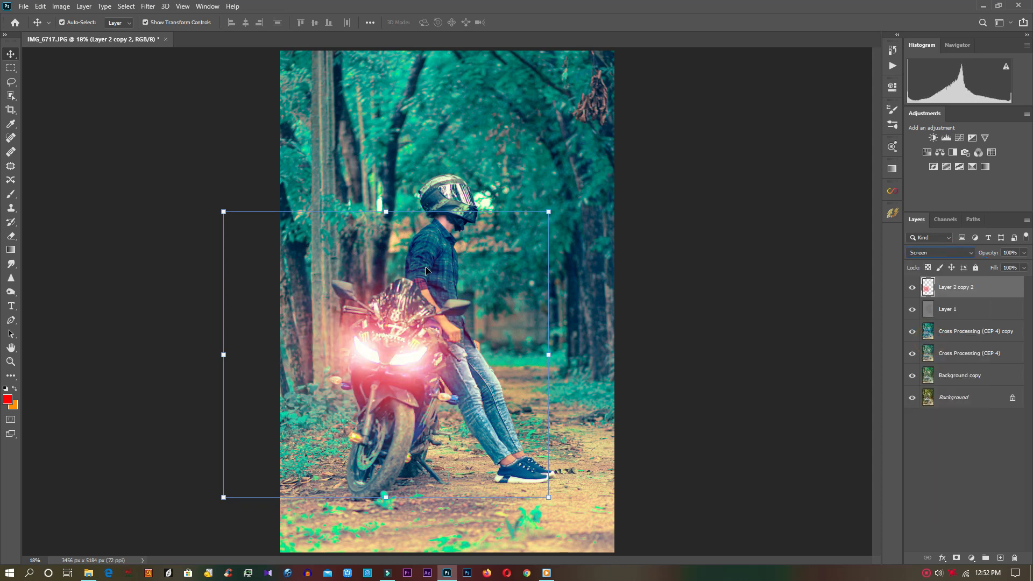
Step: Shift the merged headlight glow's hue to +6 with Hue/Saturation
key(ctrl+u)
drag(503, 114, 788, 146)
drag(767, 217, 773, 214)
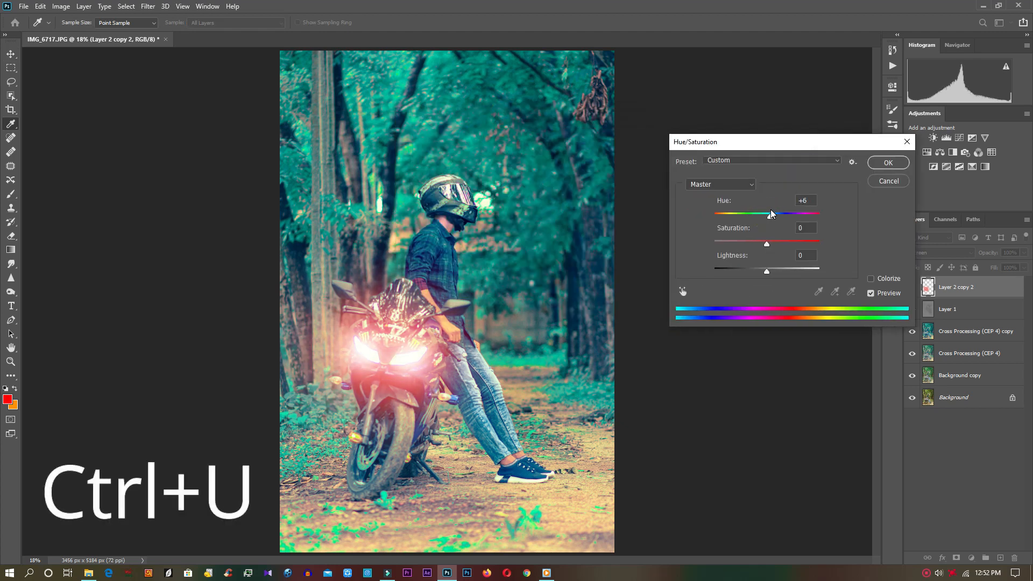
click(885, 163)
key(v)
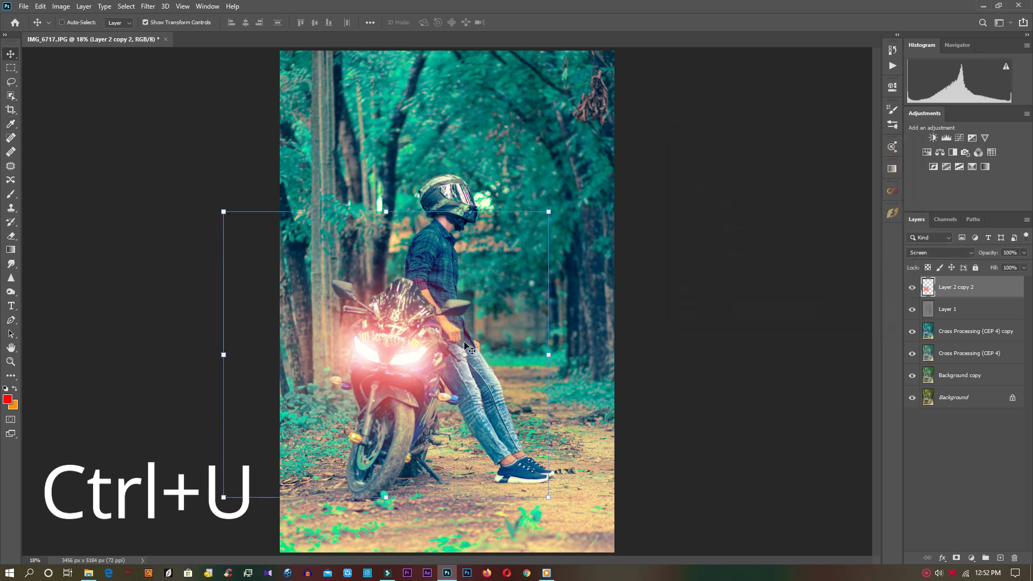
Step: Duplicate the merged glow, scale the copy to about 105% width and 108% height, and align it over both headlights
key(ctrl+j)
drag(547, 212, 566, 189)
drag(419, 352, 426, 358)
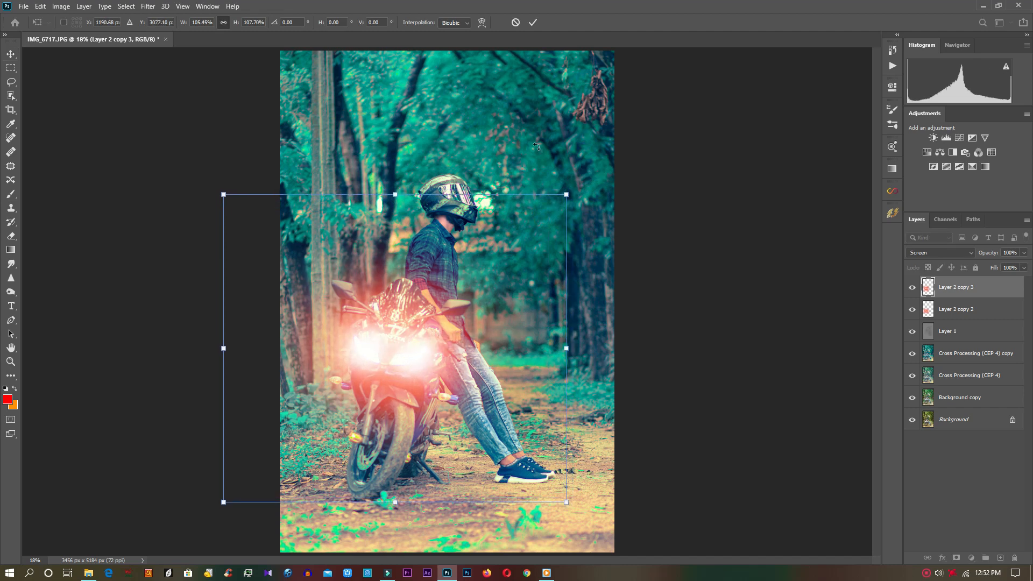
click(532, 23)
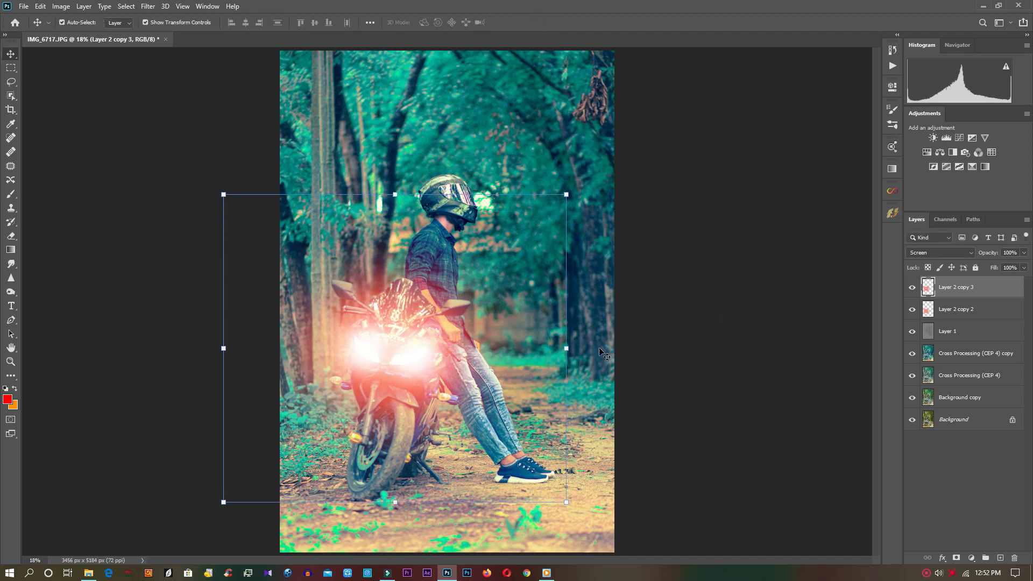
mouse_move(431, 366)
mouse_down()
mouse_move(417, 380)
mouse_move(418, 367)
mouse_up()
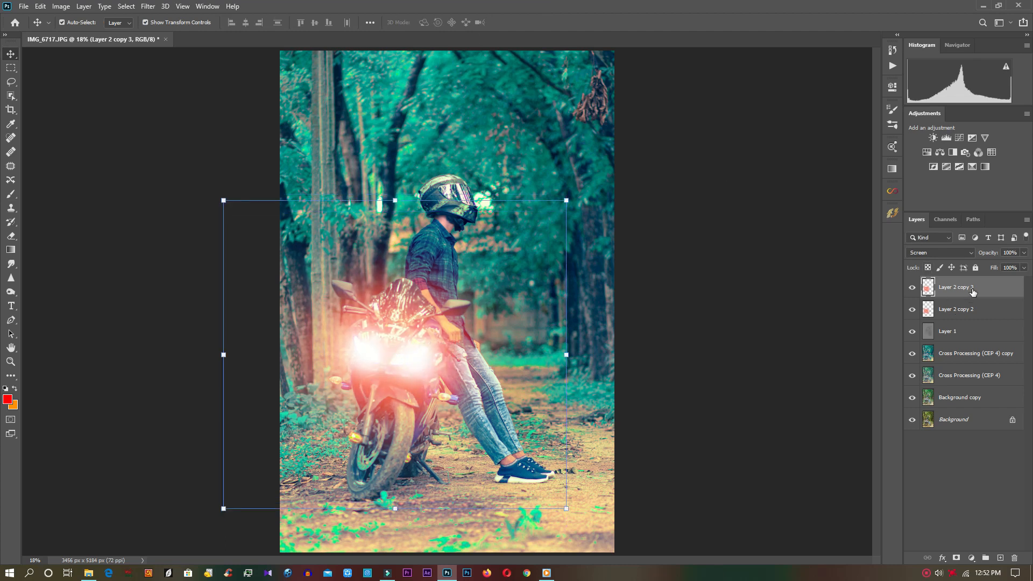
Step: Merge all layers, from the top glow copy down to the Background, into one layer
shift+click(978, 329)
ctrl+click(979, 360)
ctrl+click(976, 377)
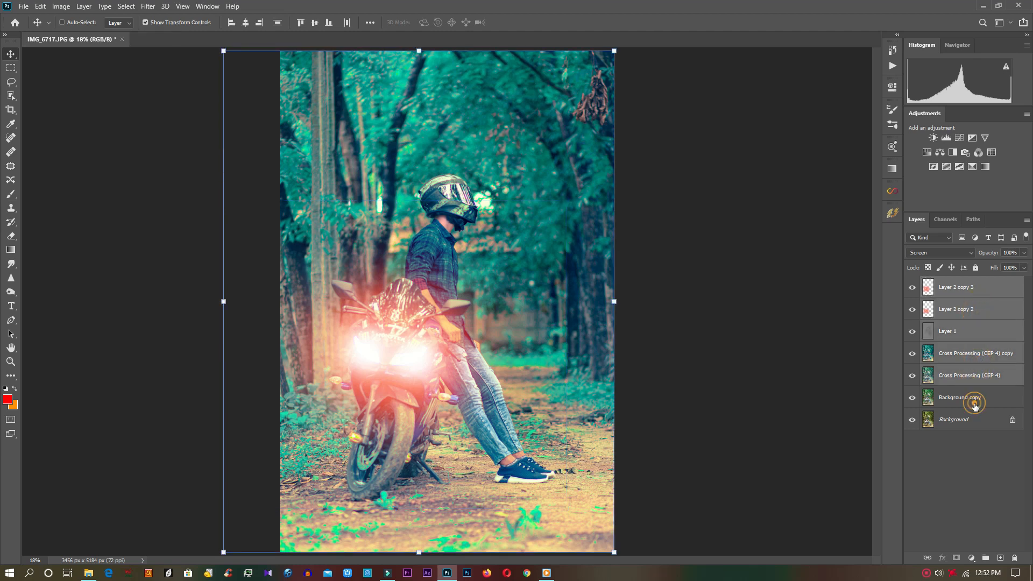
ctrl+click(973, 401)
ctrl+click(973, 419)
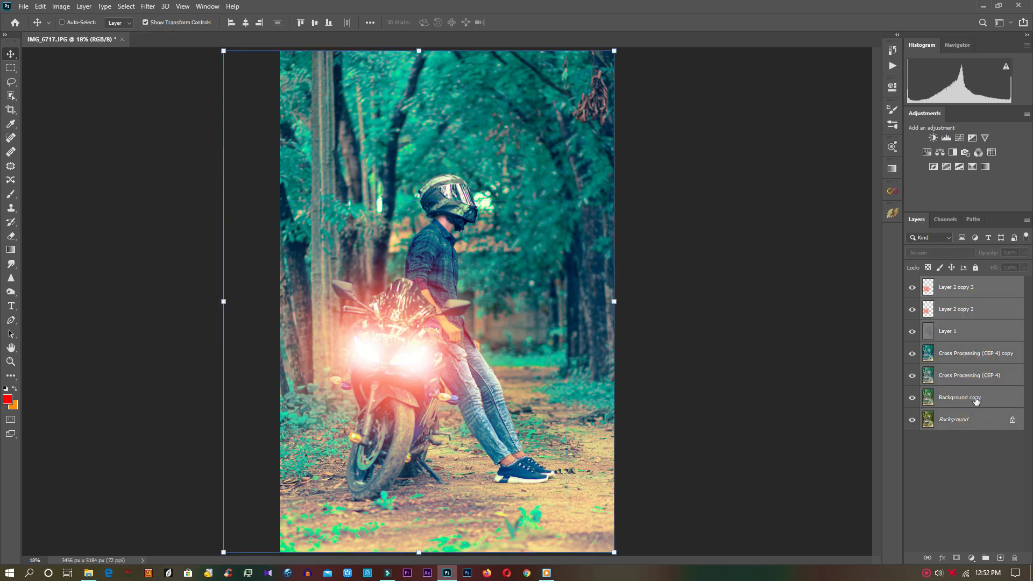
key(ctrl+e)
Step: Generate an Infinite Color grade at Medium intensity over the merged photo and dismiss the script alert
click(892, 192)
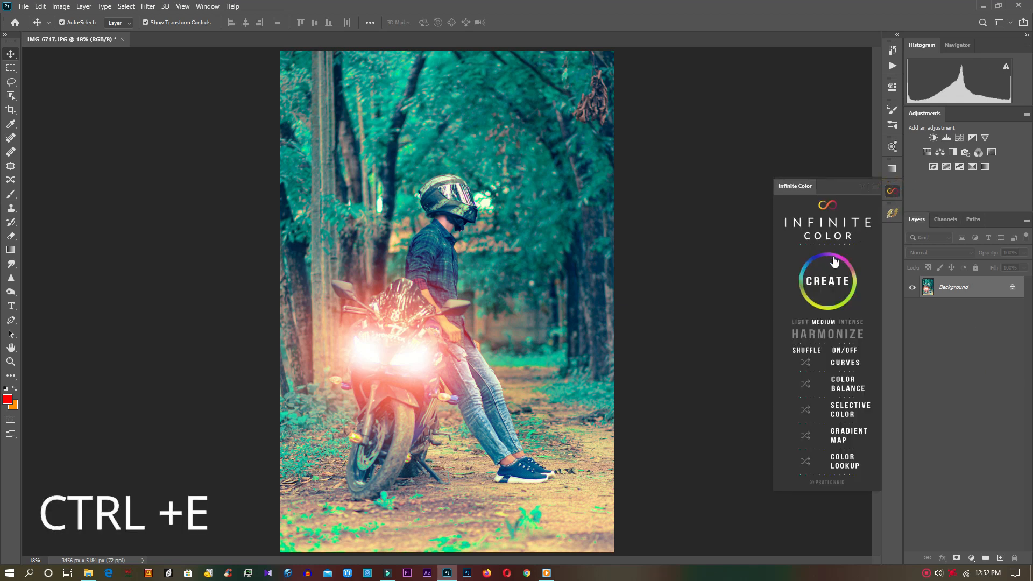
click(819, 260)
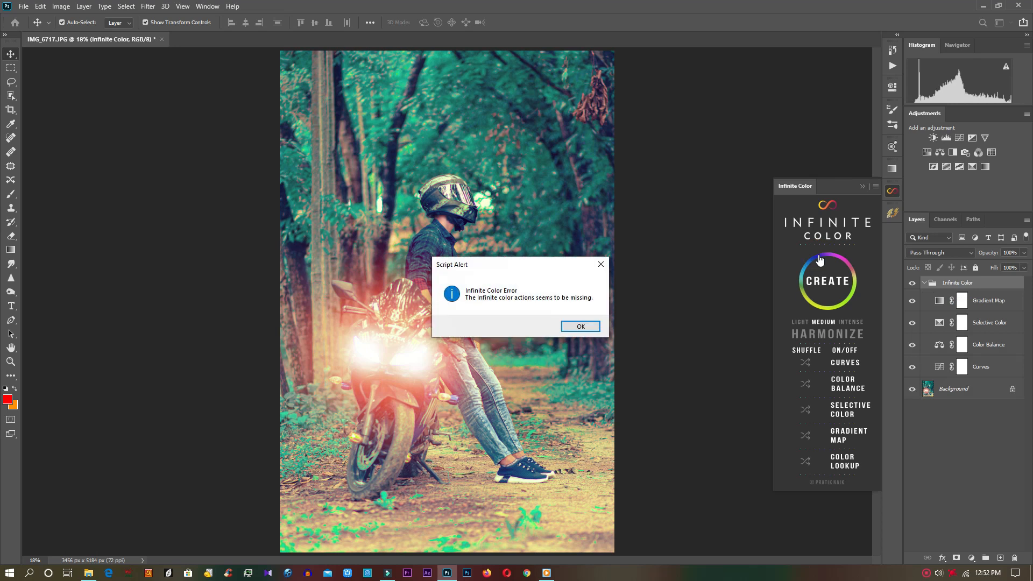
click(583, 326)
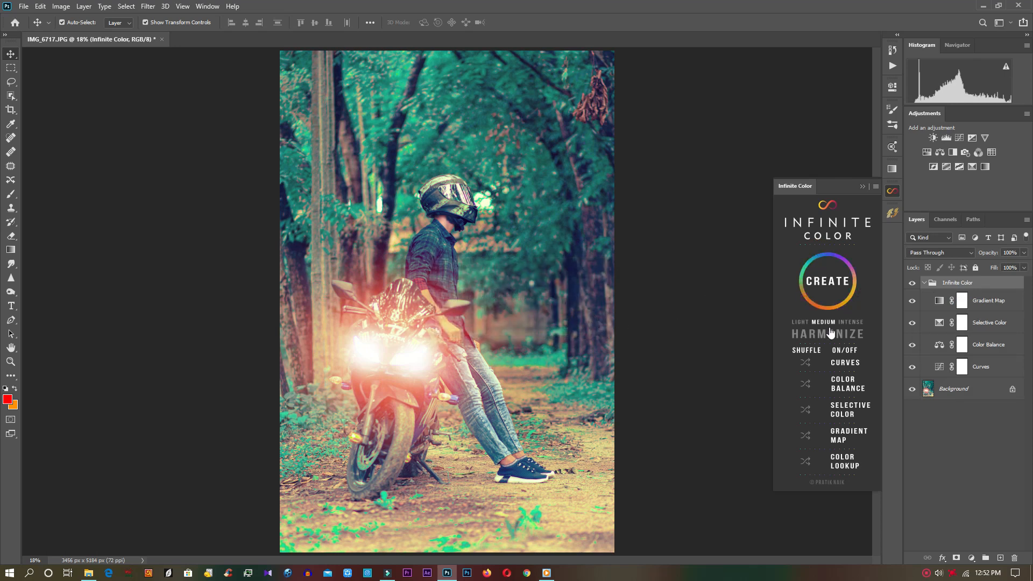
Step: Shuffle the Infinite Color curves, color balance, selective color, gradient map and color lookup variations, then collapse the plugin
click(805, 362)
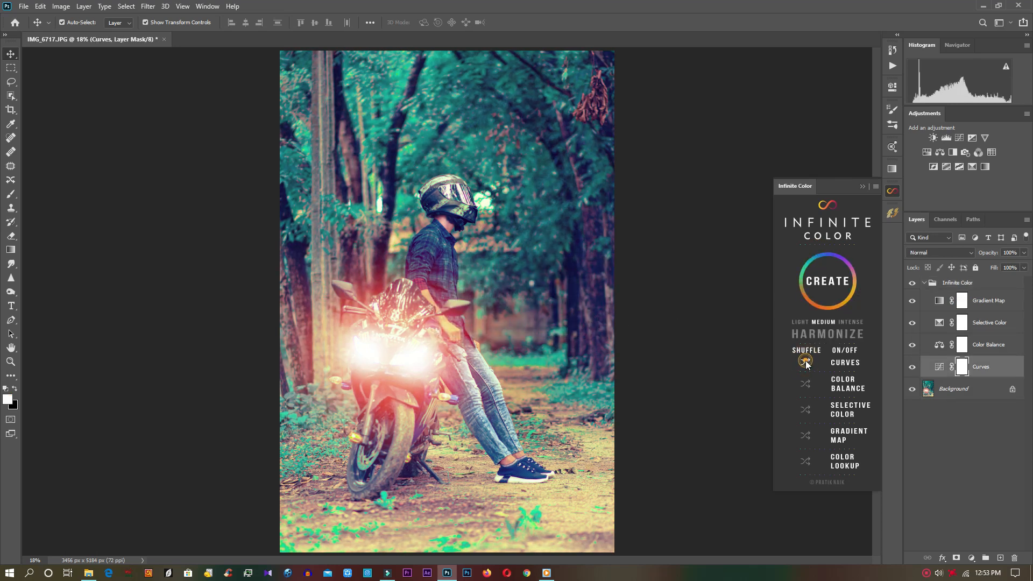
click(806, 362)
click(805, 363)
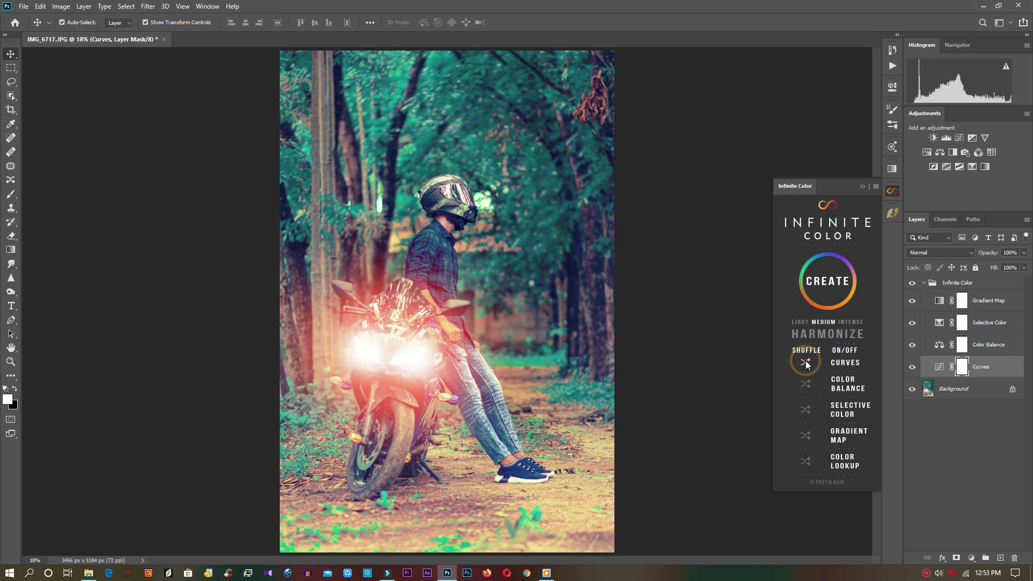
click(806, 386)
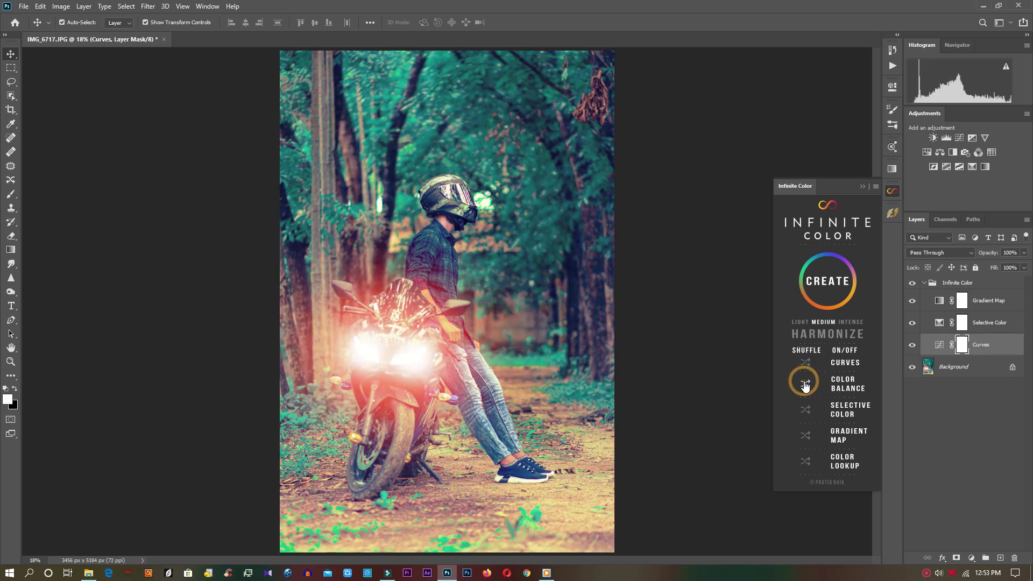
click(805, 411)
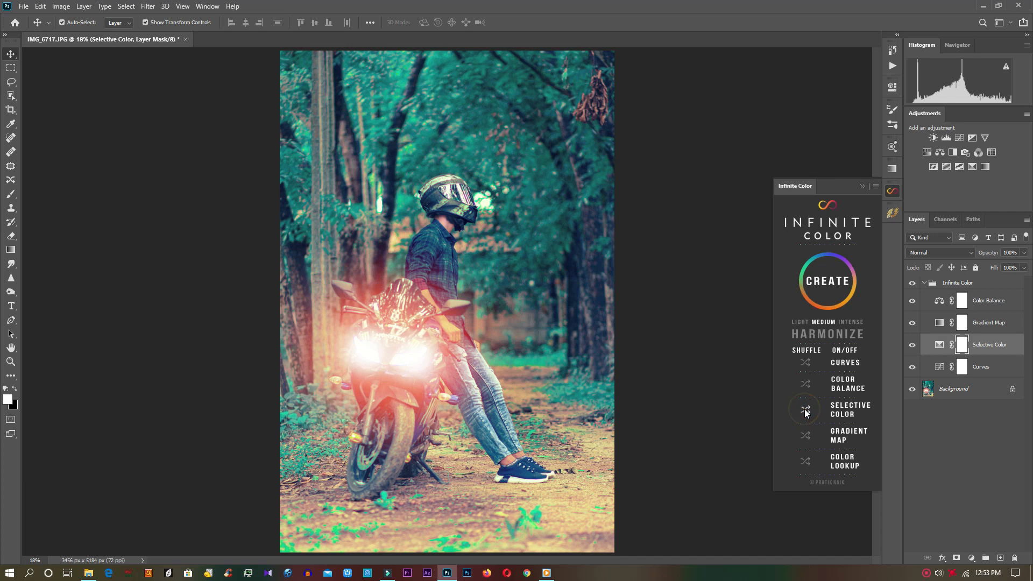
click(805, 437)
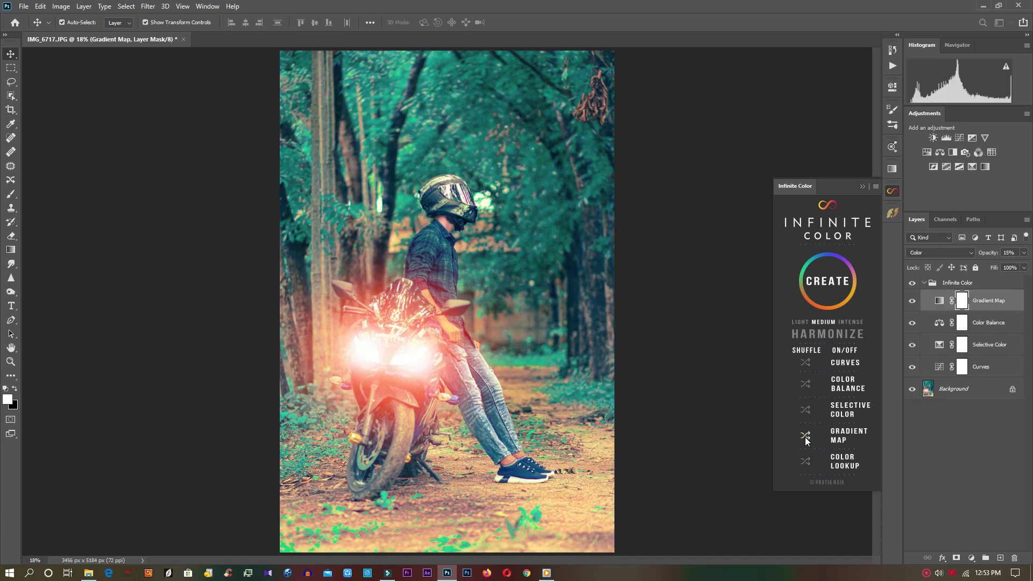
click(805, 462)
click(861, 186)
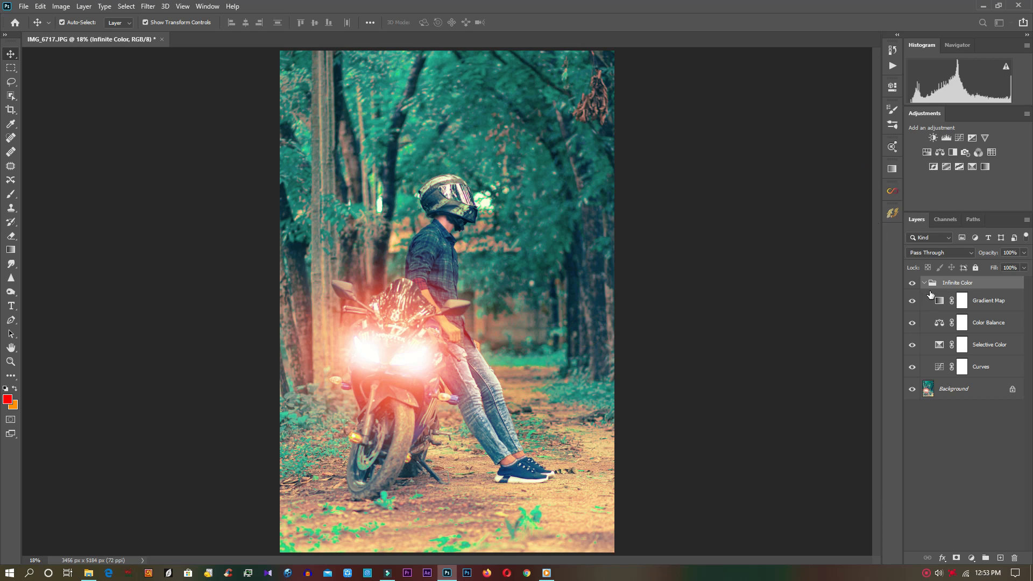
Step: Toggle the Infinite Color group's visibility to compare the photo with and without the grade
click(912, 284)
click(912, 284)
click(912, 284)
click(911, 284)
Step: Slightly lower the Infinite Color group's opacity and flatten the image
drag(988, 255, 978, 255)
right_click(965, 396)
click(950, 491)
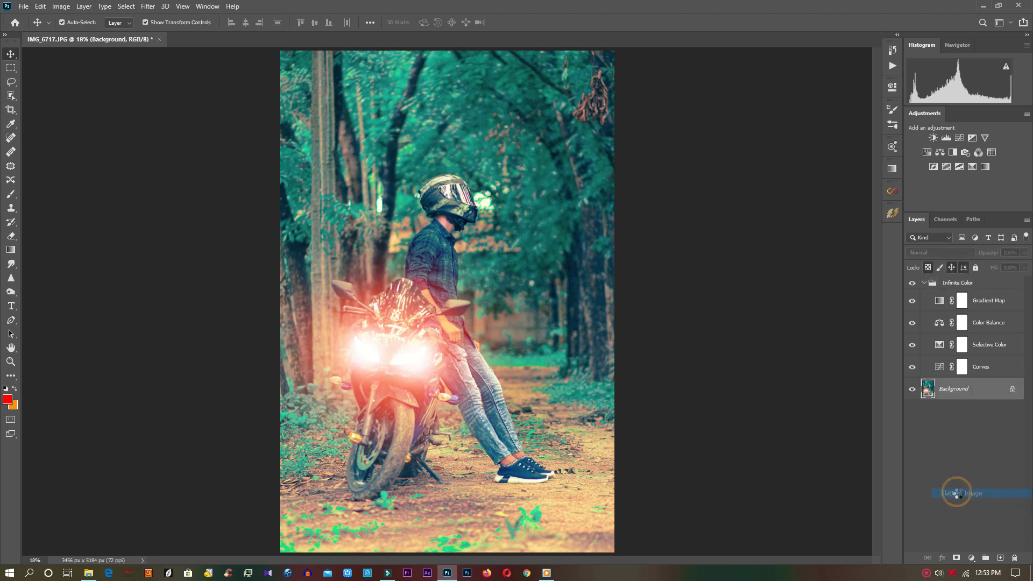
Step: Start saving the flattened photo with Save As
click(23, 6)
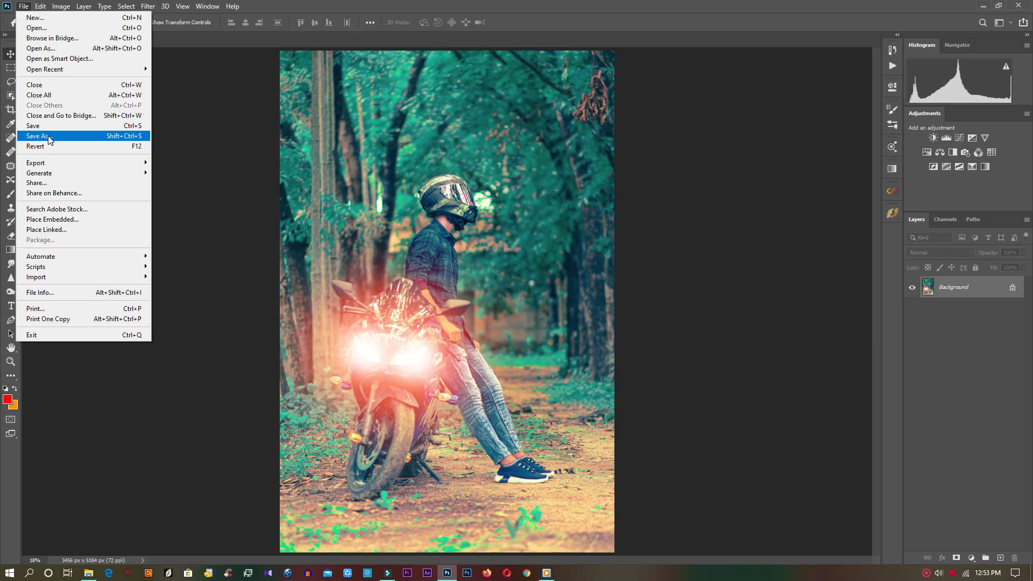